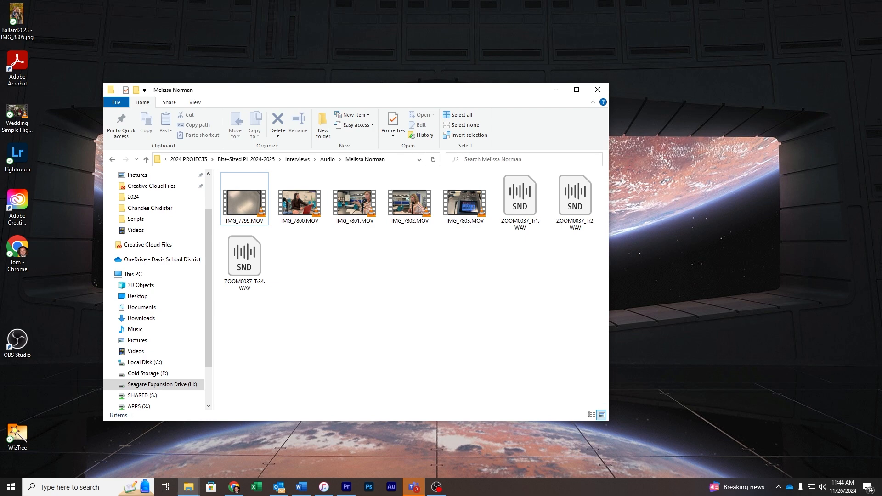
# - Launch Adobe Audition from the taskbar icon
pyautogui.click(391, 487)
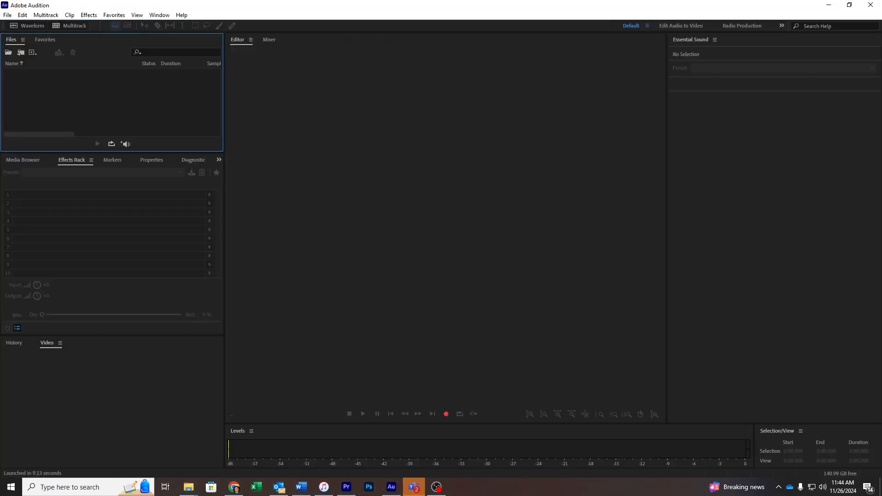
# - Import the ZOOM0037 WAV recordings from the interviews folder into the Files panel
pyautogui.rightClick(74, 87)
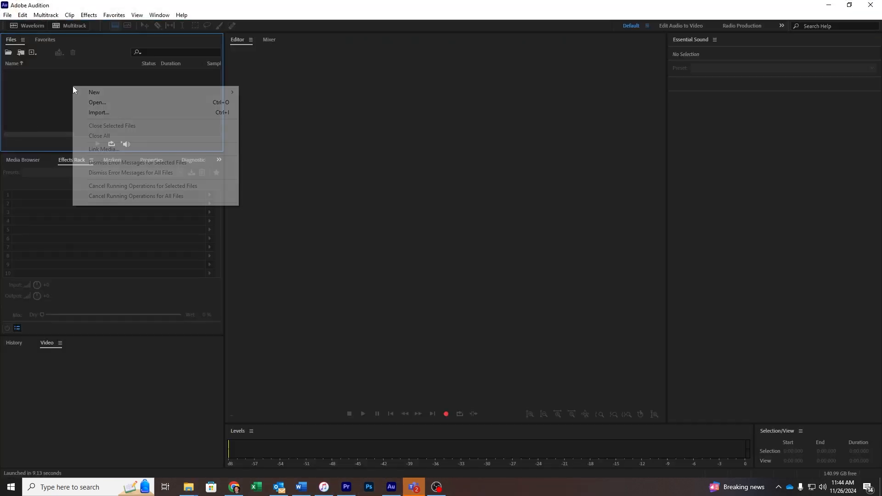
pyautogui.click(103, 117)
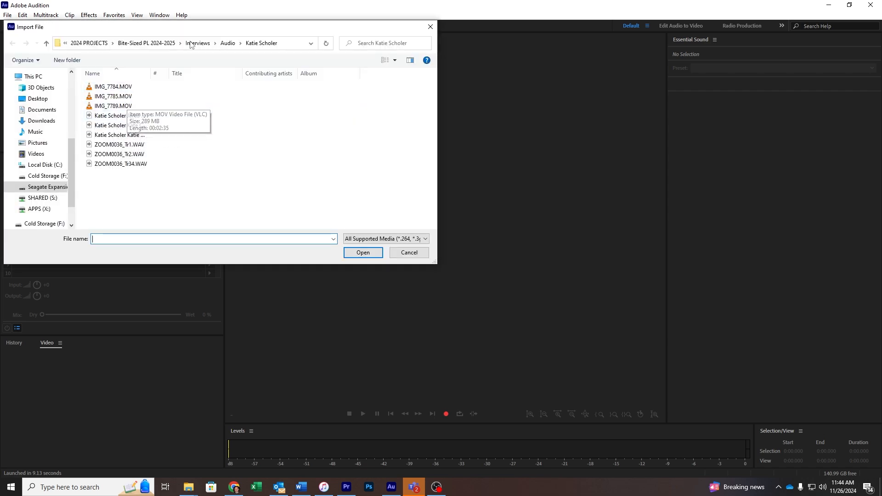
pyautogui.click(190, 43)
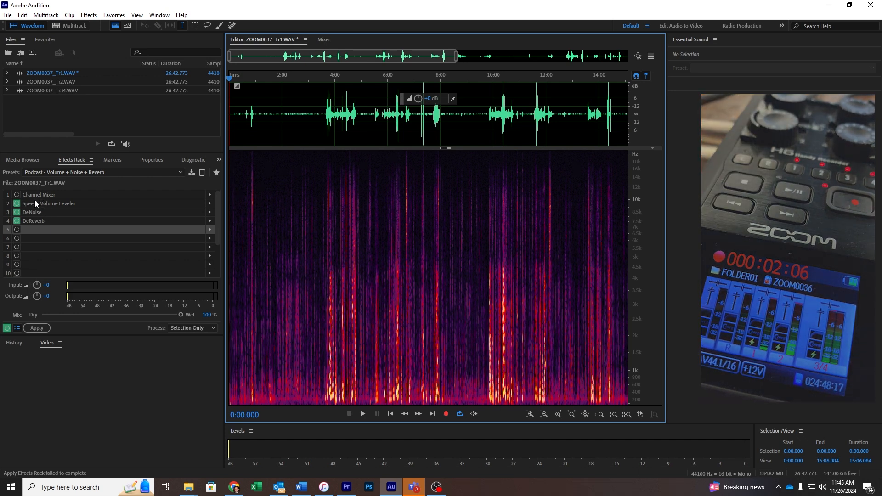
# - Preview Tr1 around 4:00 and review the Speech Volume Leveler, DeNoise and DeReverb effects
pyautogui.click(62, 203)
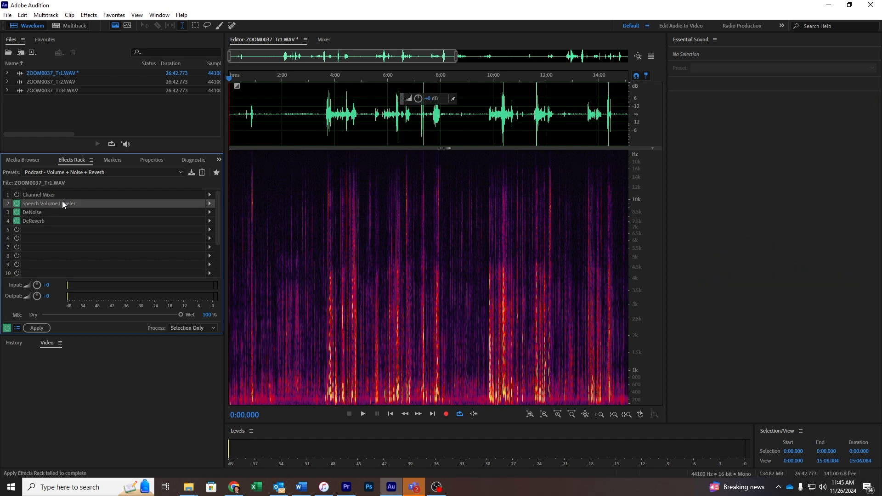
pyautogui.click(338, 79)
pyautogui.press('space')
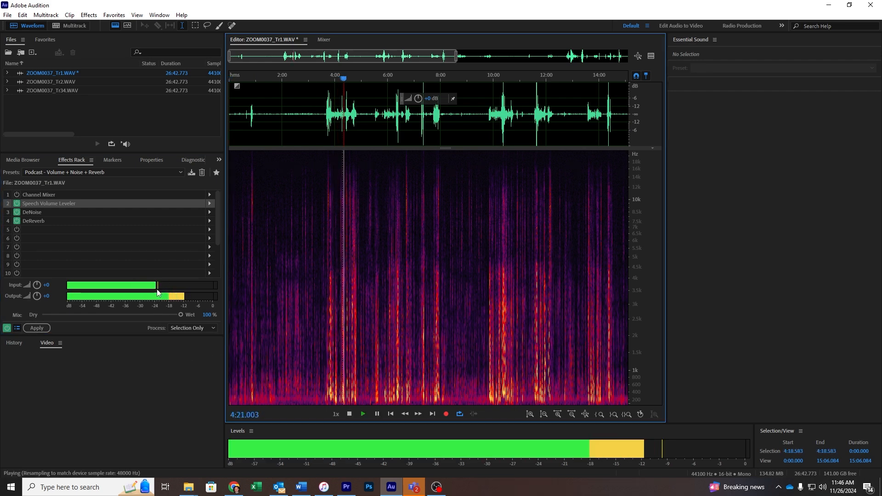
pyautogui.press('space')
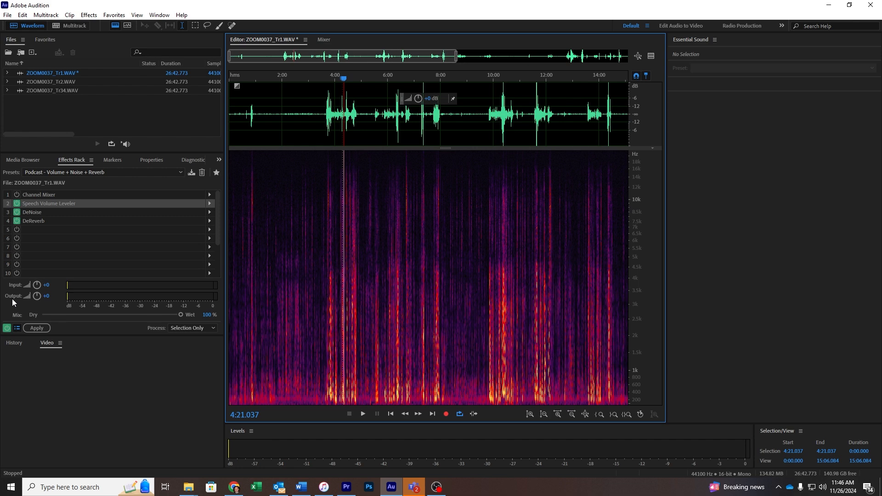
pyautogui.press('space')
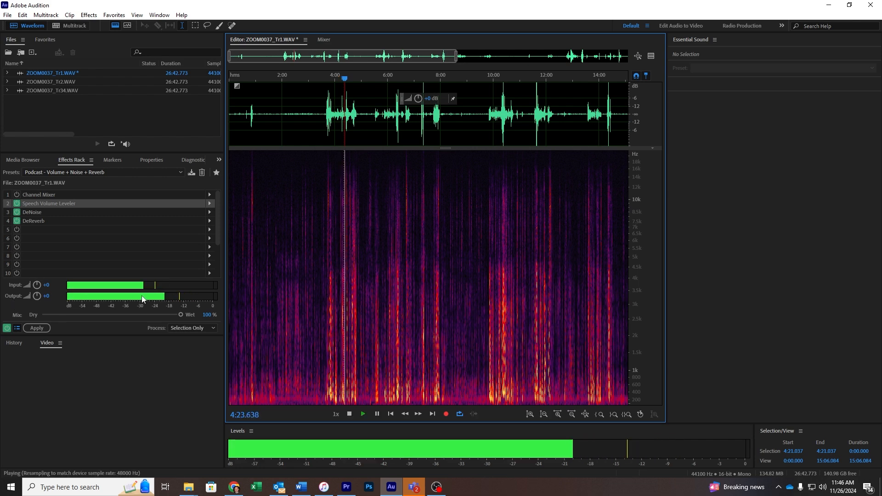
pyautogui.press('space')
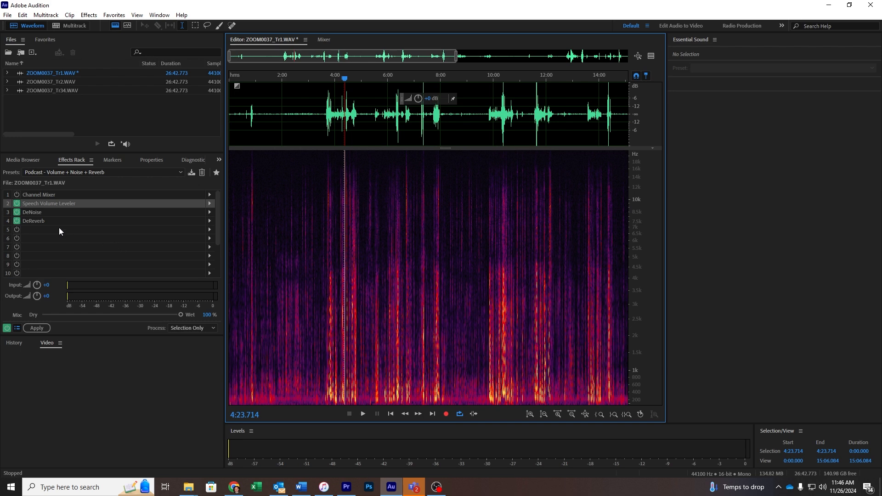
pyautogui.click(36, 214)
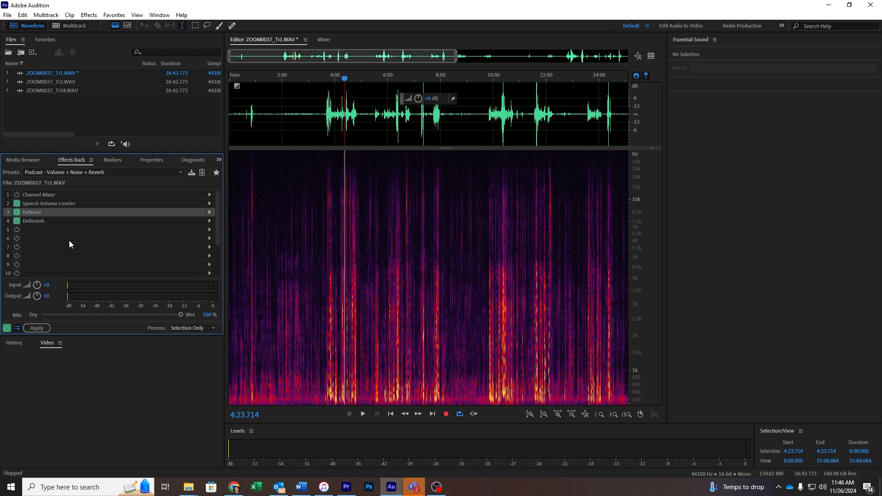
pyautogui.click(44, 221)
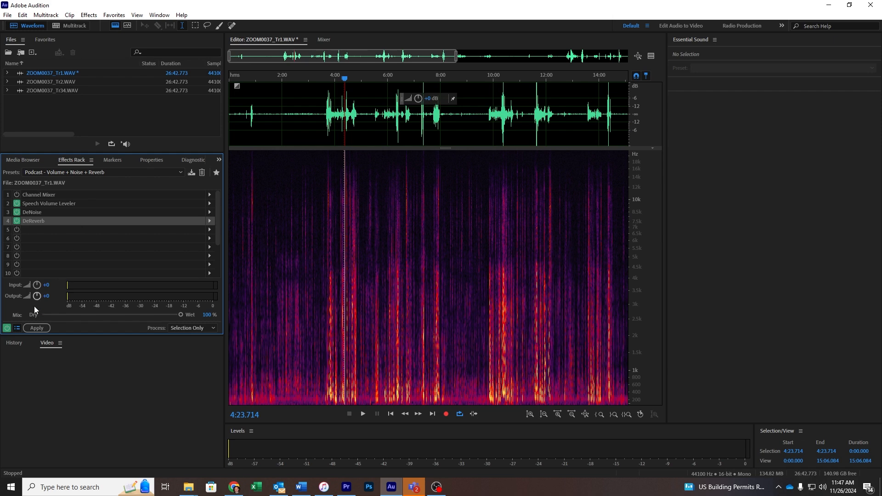
# - Play Tr1 from about 10:00 and apply the effects chain to the recording
pyautogui.click(493, 79)
pyautogui.press('space')
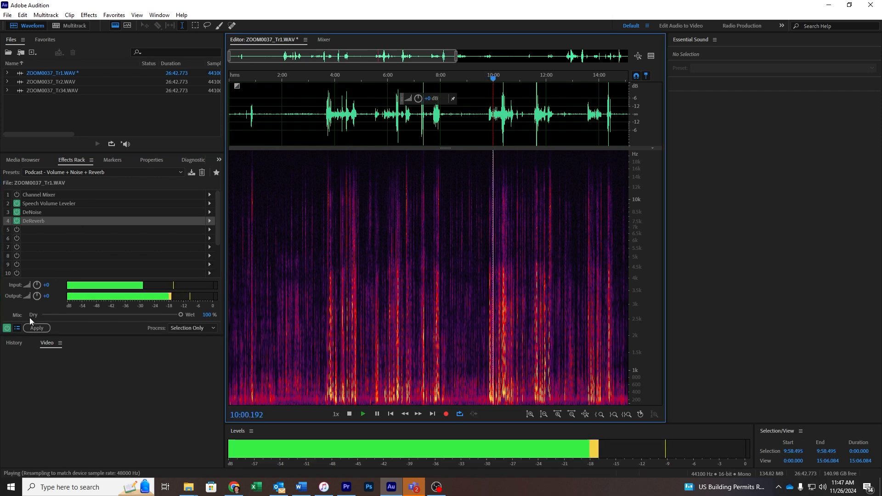
pyautogui.click(36, 328)
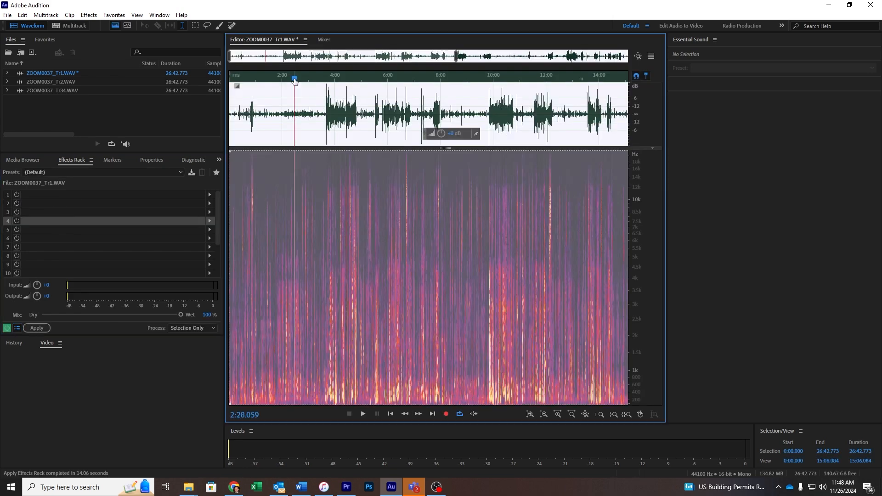
# - Save the cleaned Tr1 as a new WAV named with the speaker's name plus CLEAN
pyautogui.rightClick(59, 75)
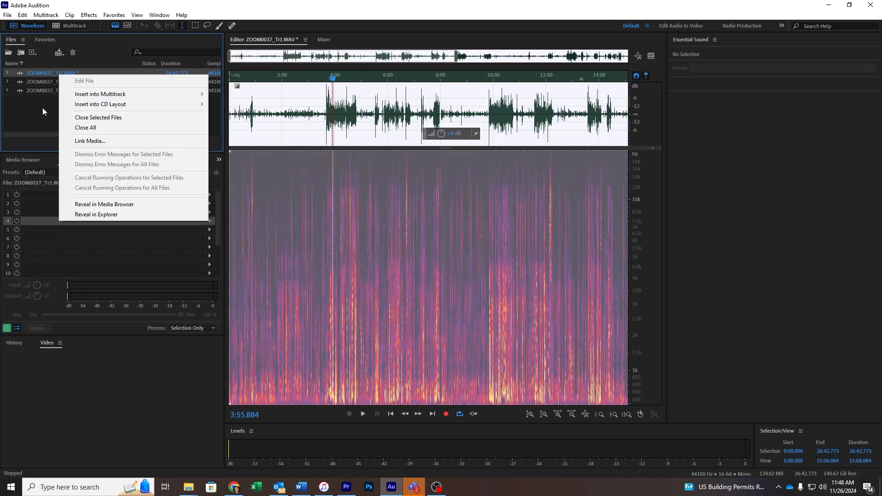
pyautogui.click(43, 108)
pyautogui.click(38, 71)
pyautogui.click(8, 14)
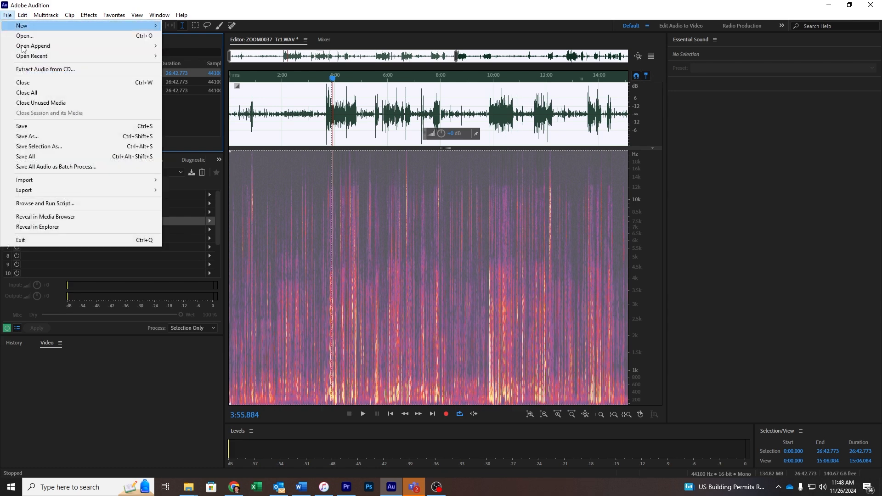
pyautogui.click(41, 136)
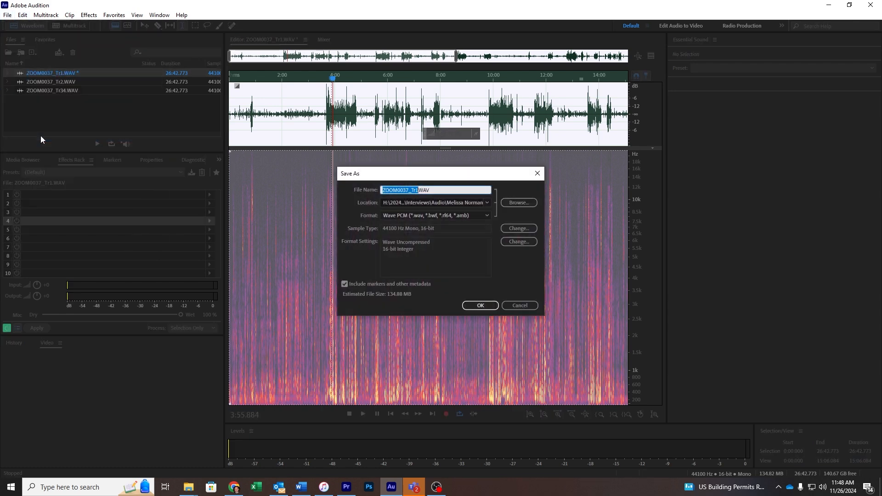
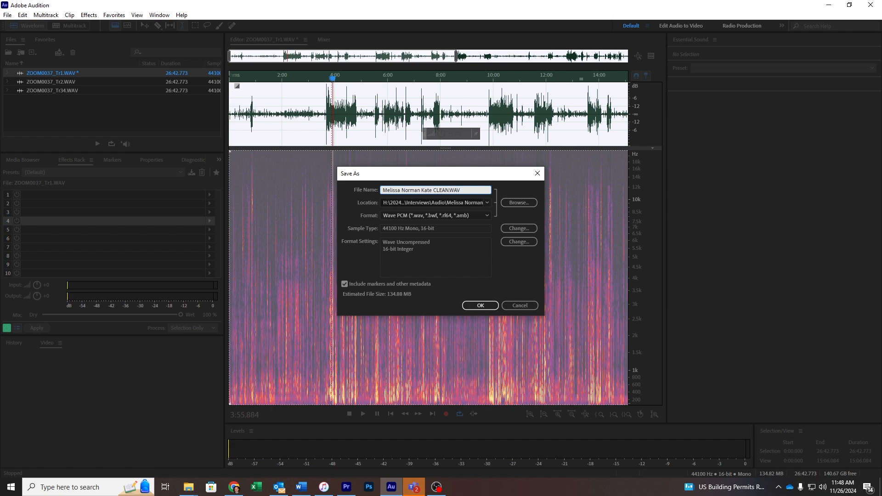
pyautogui.press('Return')
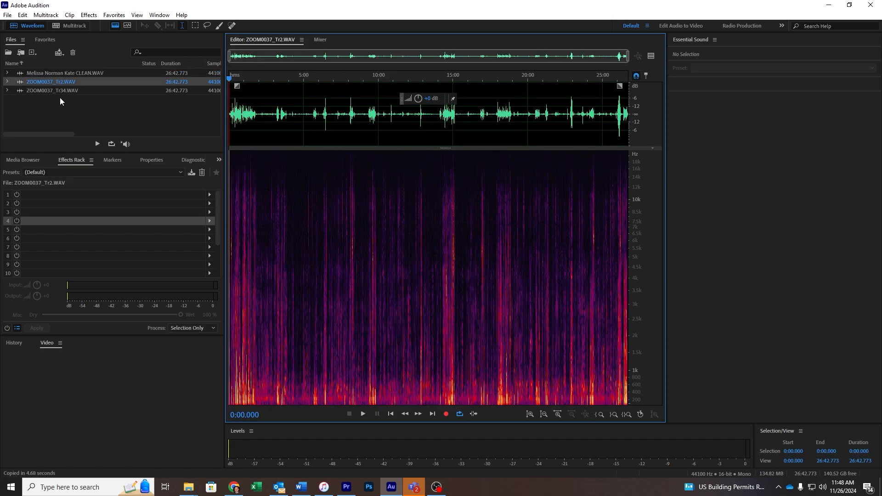
# - Apply the cleanup chain to Tr2 and save it as a new speaker-named CLEAN WAV
pyautogui.press('space')
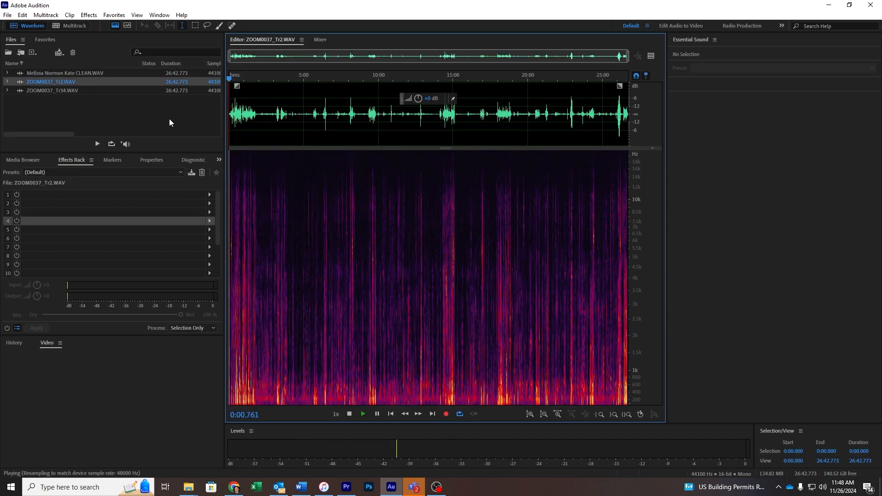
pyautogui.click(38, 327)
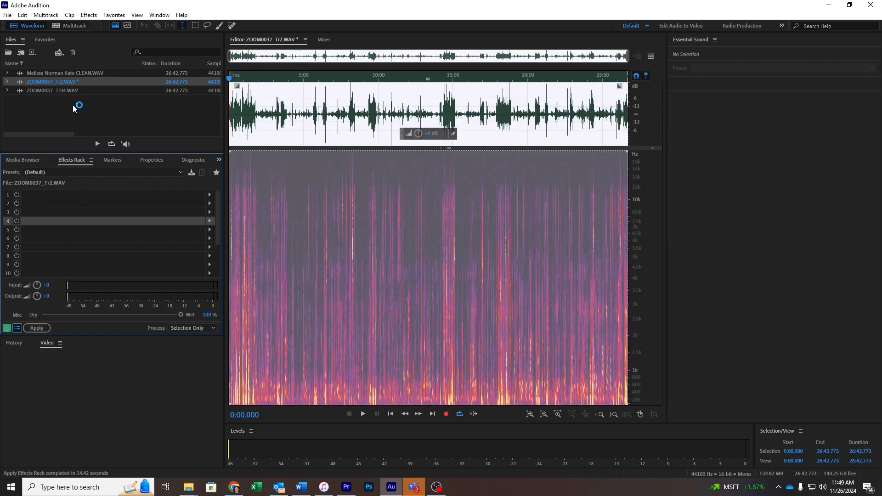
pyautogui.hotkey('ctrl', 'shift', 's')
pyautogui.press('Return')
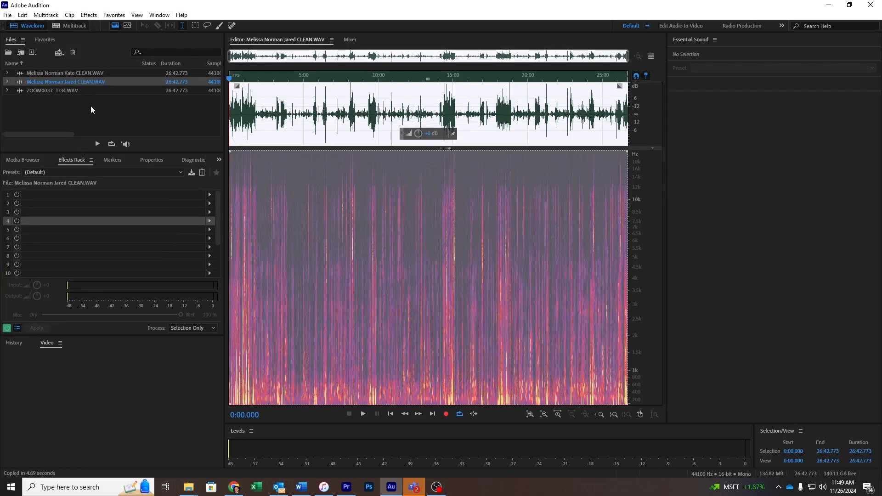
# - Load the Podcast - Volume + Noise + Reverb preset on ZOOM0037_Tr34, enable Channel Mixer, and apply it
pyautogui.doubleClick(64, 90)
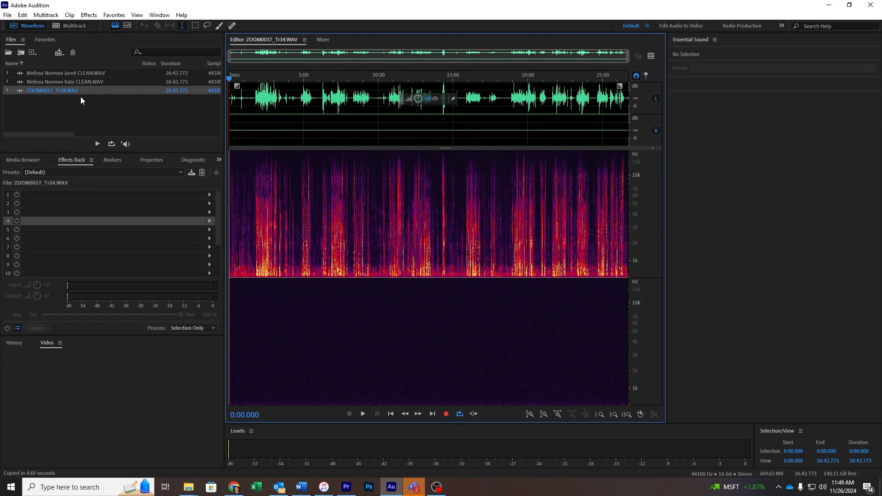
pyautogui.click(256, 75)
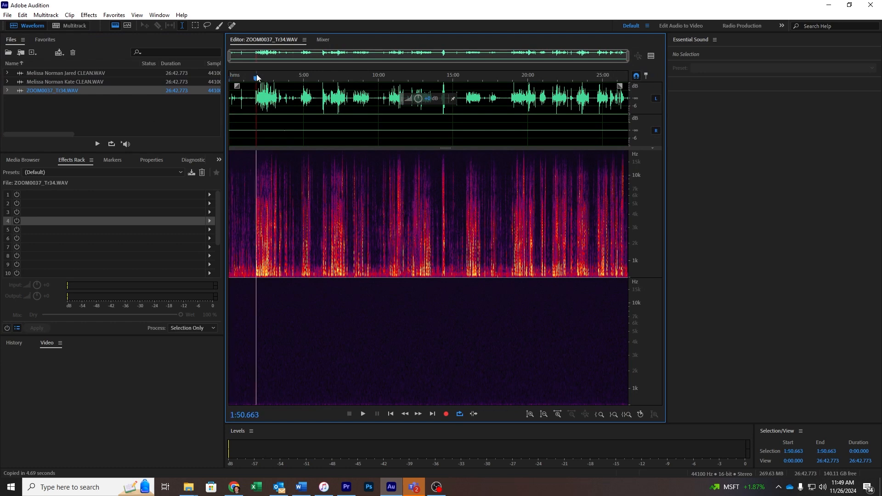
pyautogui.press('space')
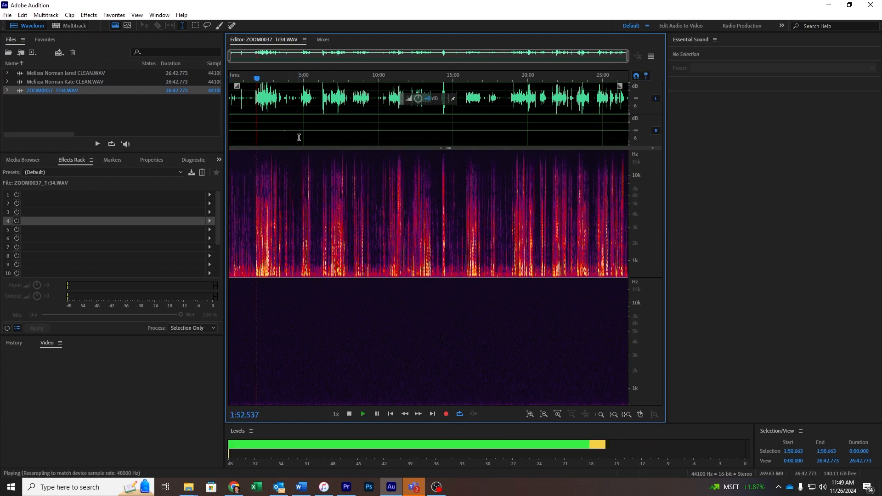
pyautogui.press('space')
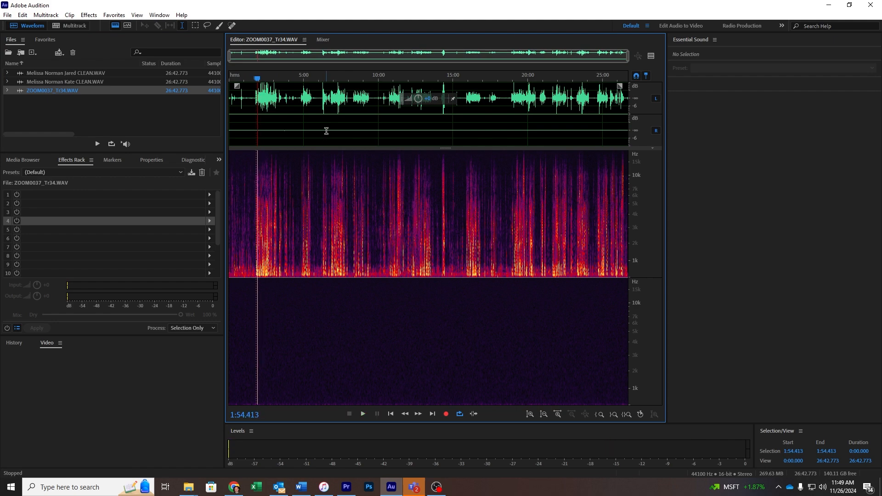
pyautogui.click(52, 175)
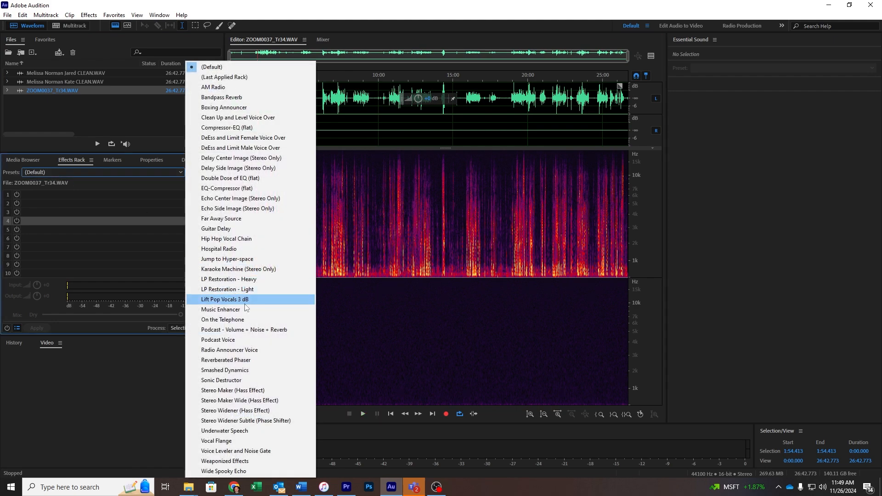
pyautogui.click(230, 329)
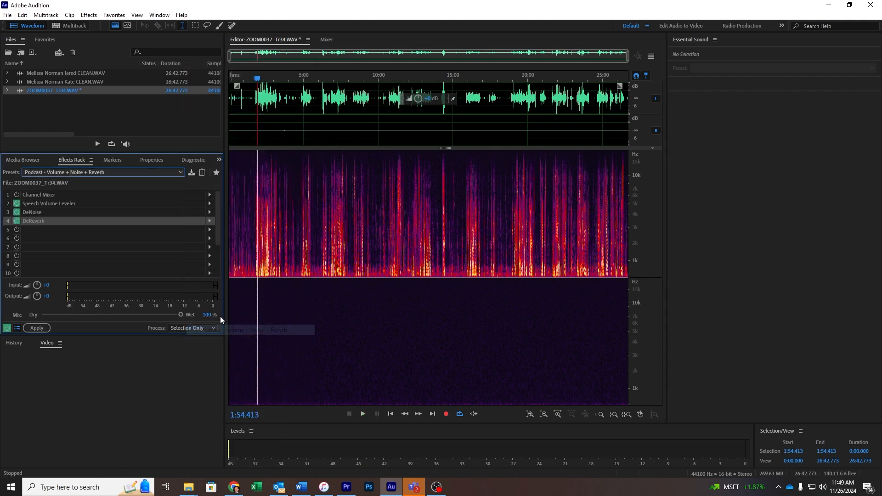
pyautogui.click(17, 194)
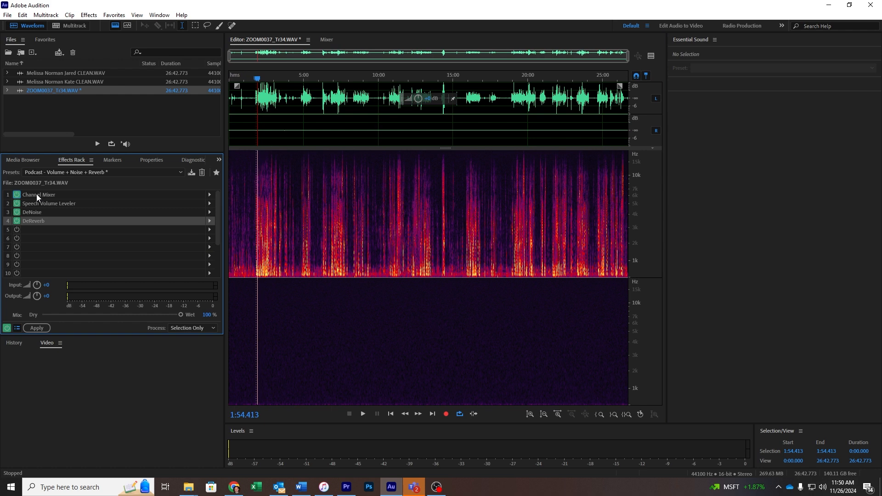
pyautogui.press('space')
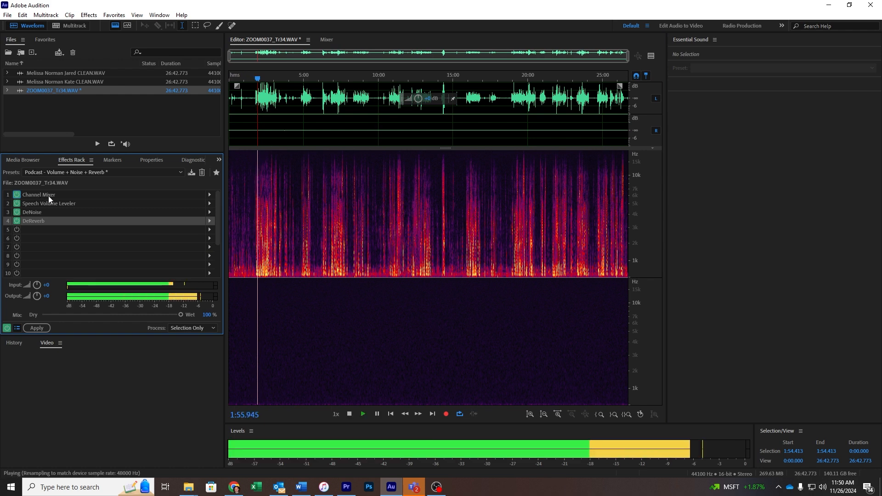
pyautogui.press('space')
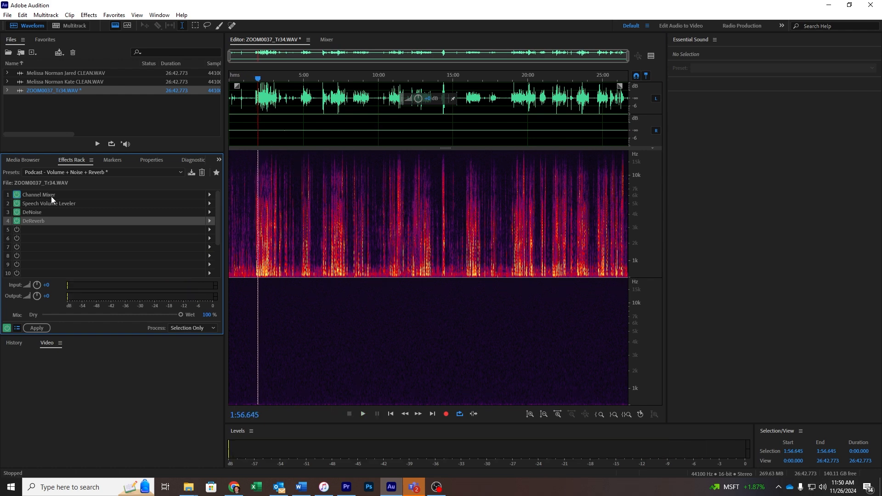
pyautogui.click(42, 327)
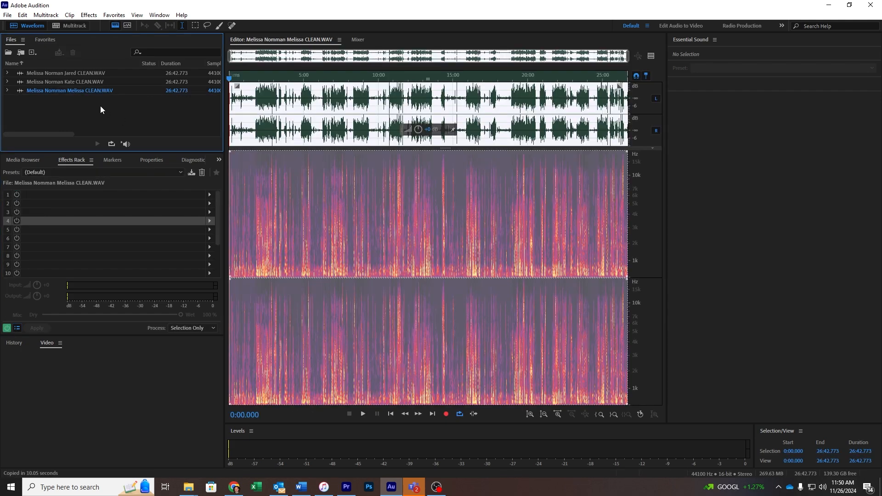
# - Close Audition, bring Premiere Pro forward, hide File Explorer, and expand the Interviews bin
pyautogui.click(870, 4)
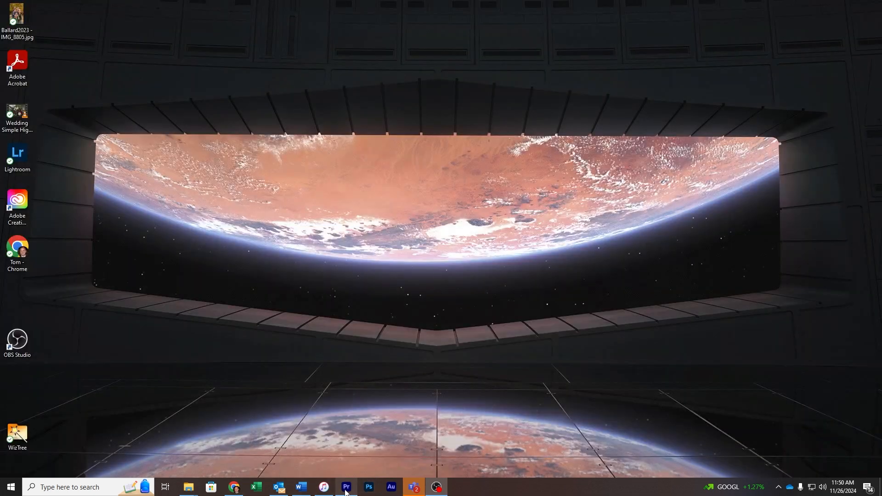
pyautogui.click(346, 487)
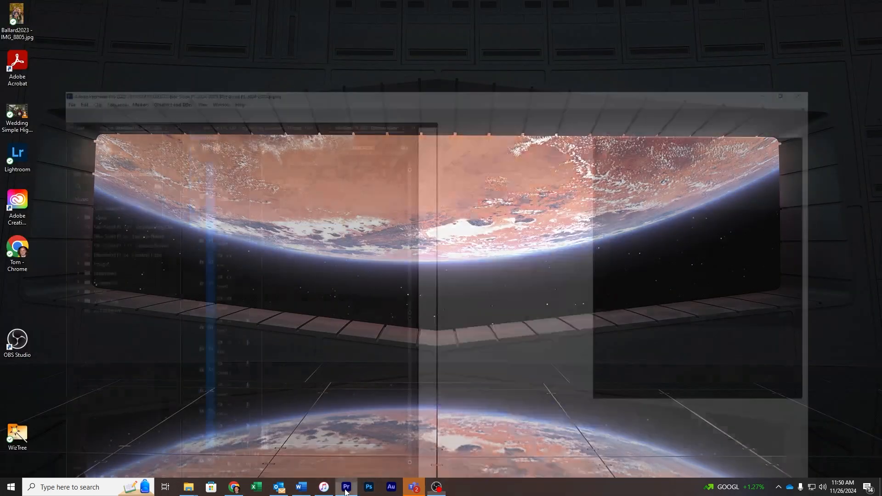
pyautogui.hotkey('alt', 'Tab')
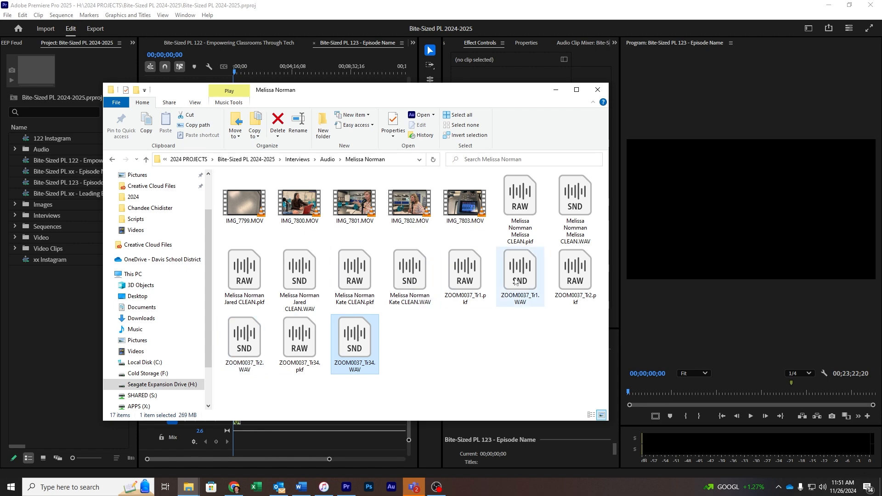
pyautogui.click(556, 90)
pyautogui.click(15, 215)
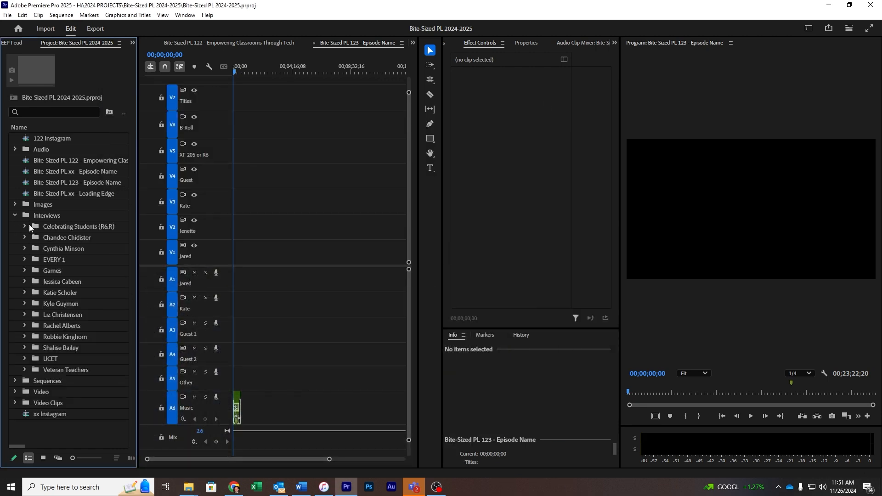
# - Import the guest folder from H: > 2024 PROJECTS > Bite-Sized PL 2024-2025 into Interviews
pyautogui.click(41, 216)
pyautogui.rightClick(41, 216)
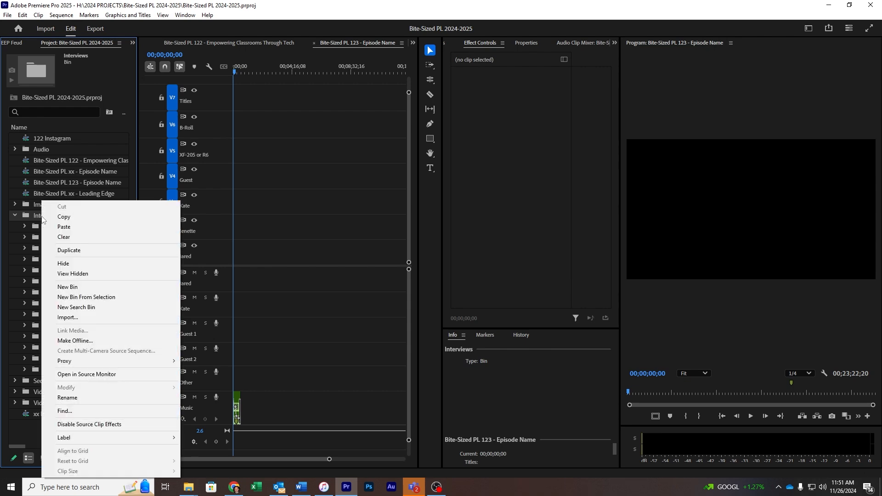
pyautogui.click(77, 317)
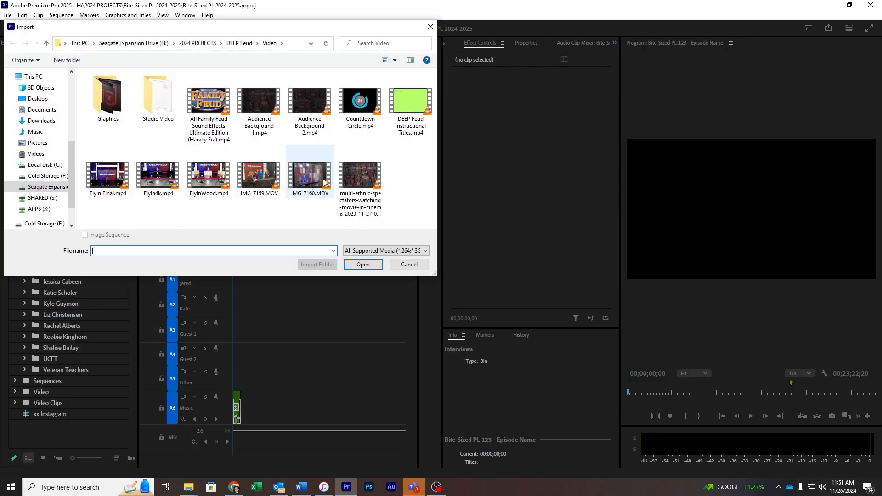
pyautogui.click(46, 187)
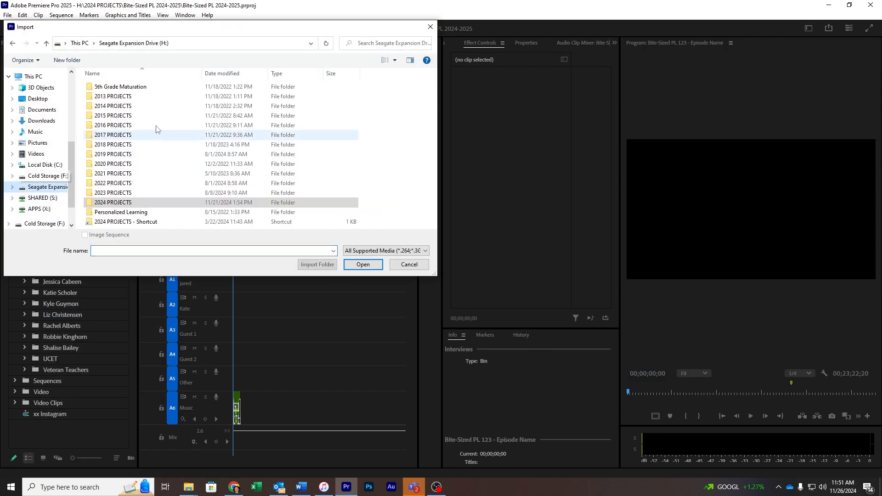
pyautogui.doubleClick(113, 202)
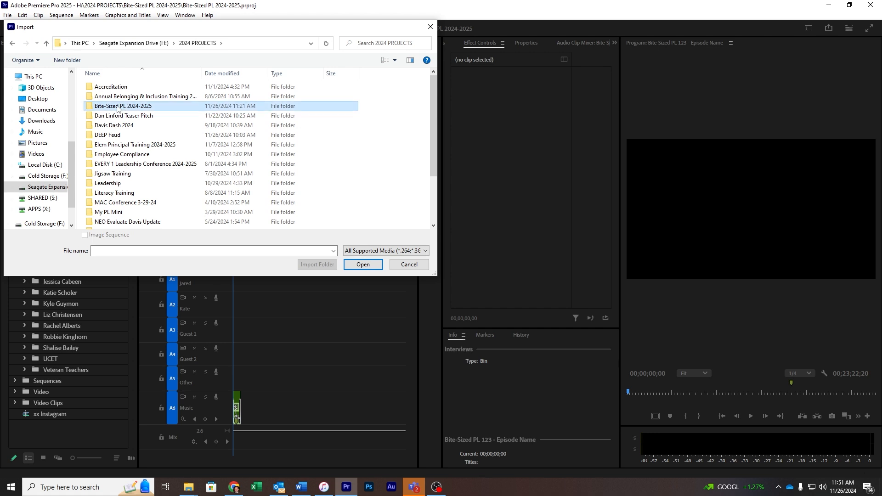
pyautogui.doubleClick(117, 107)
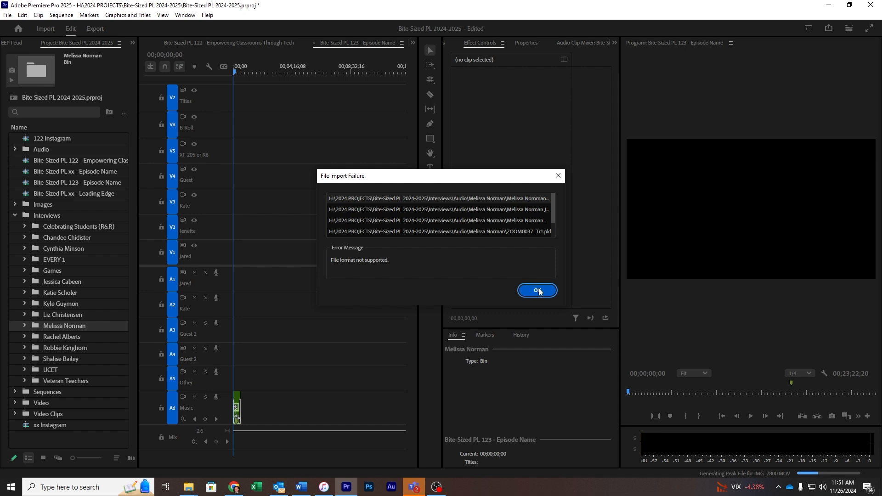
pyautogui.click(537, 291)
# - Delete the three raw ZOOM0037 WAV tracks from the new guest bin
pyautogui.click(24, 326)
pyautogui.scroll(-3, 20, 348)
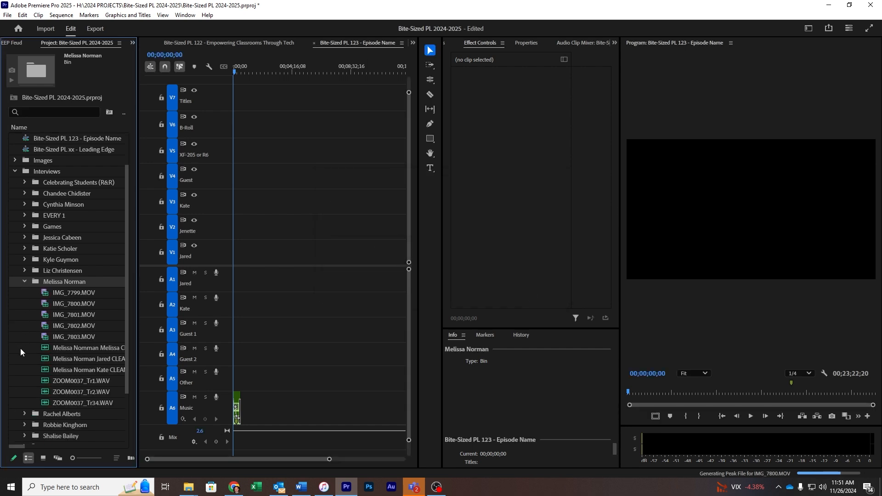
pyautogui.click(85, 382)
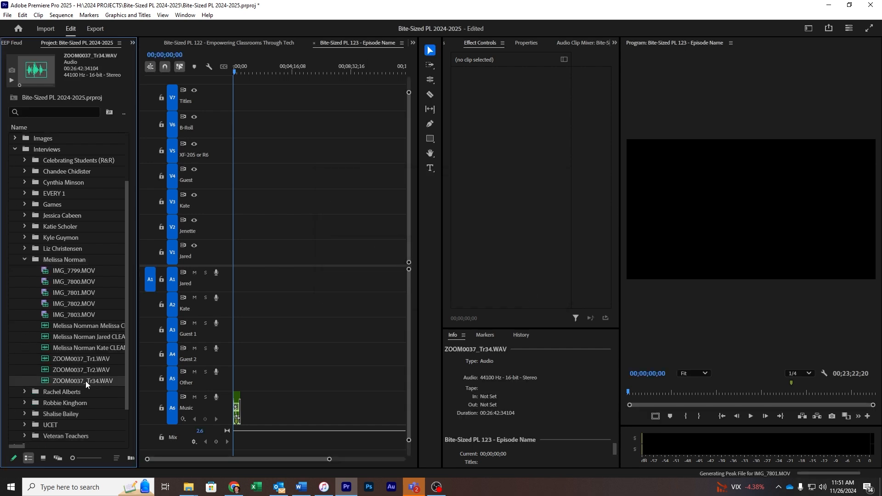
pyautogui.keyDown('shift'); pyautogui.click(82, 357); pyautogui.keyUp('shift')
pyautogui.press('Delete')
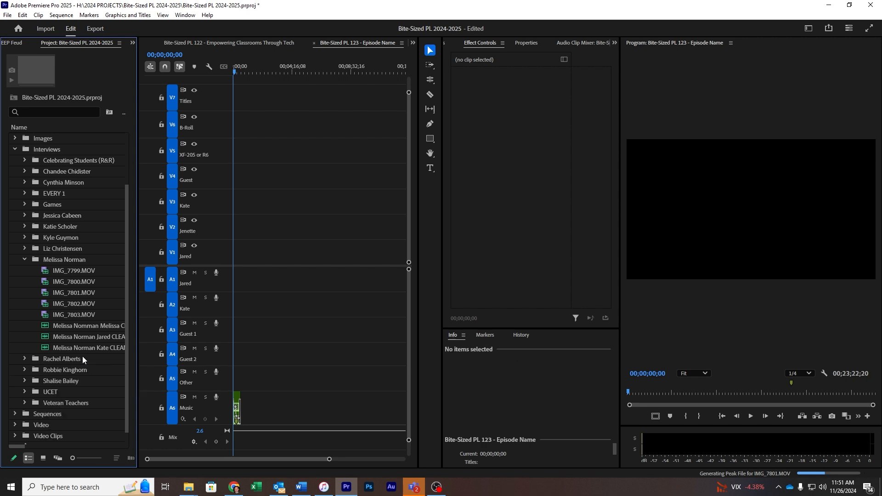
# - Place the three CLEAN WAVs on A1, A2 and A3 at the sequence start, then zoom to fit
pyautogui.click(346, 288)
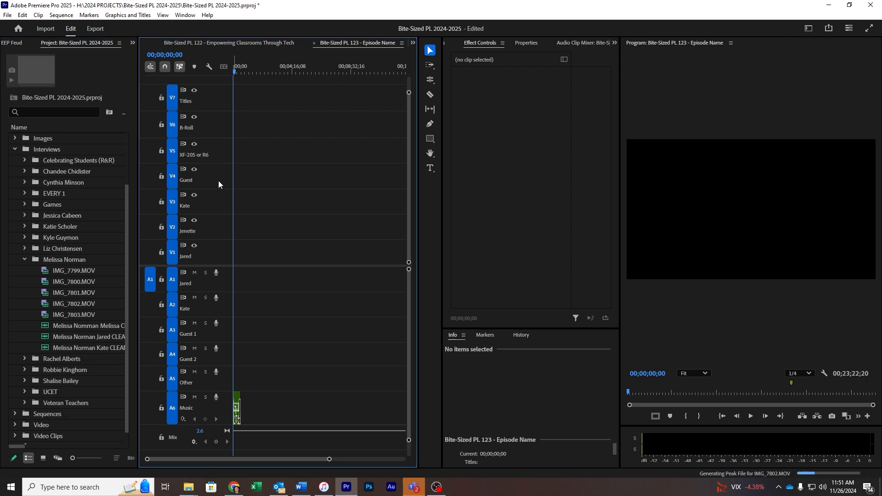
pyautogui.moveTo(100, 337); pyautogui.dragTo(221, 289)
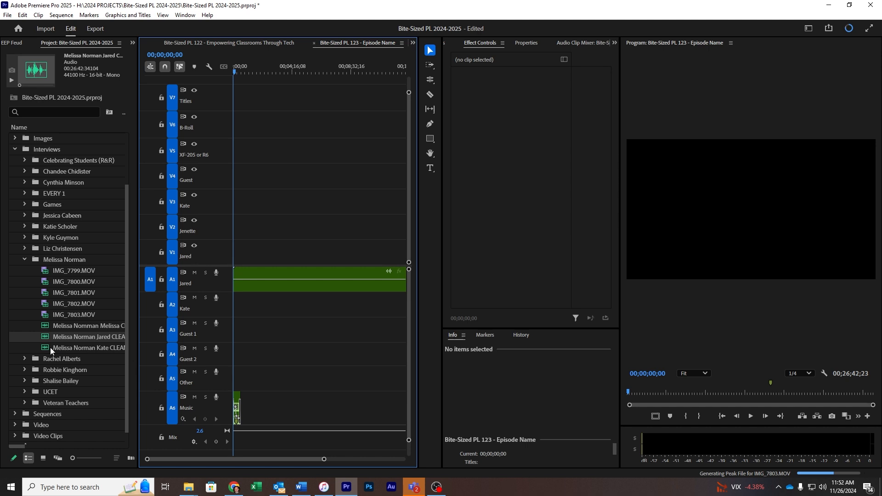
pyautogui.moveTo(51, 347); pyautogui.dragTo(200, 319)
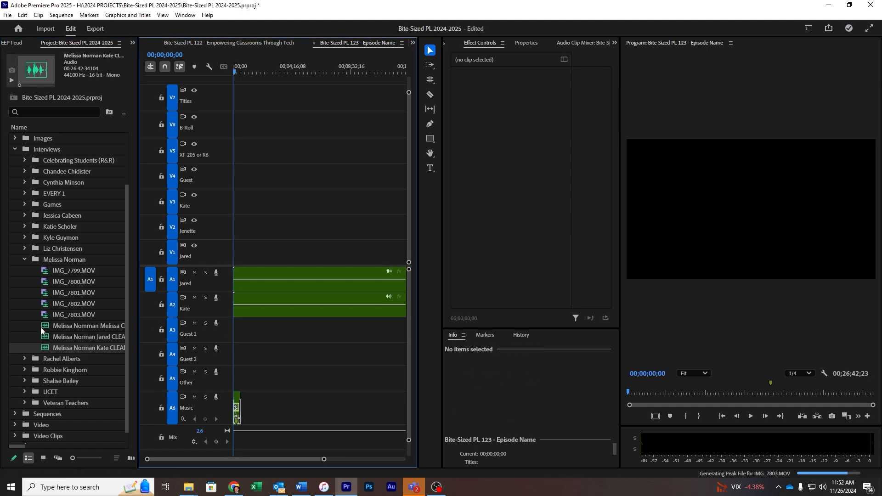
pyautogui.moveTo(41, 327); pyautogui.dragTo(224, 329)
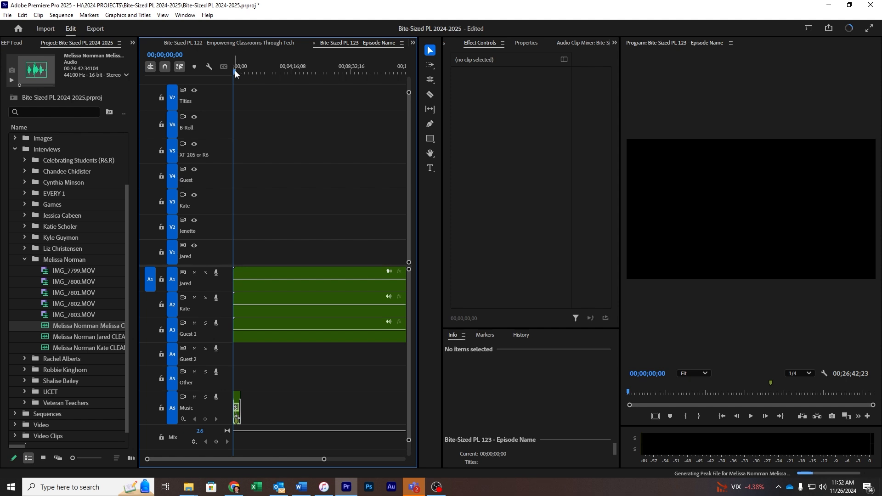
pyautogui.press('\\')
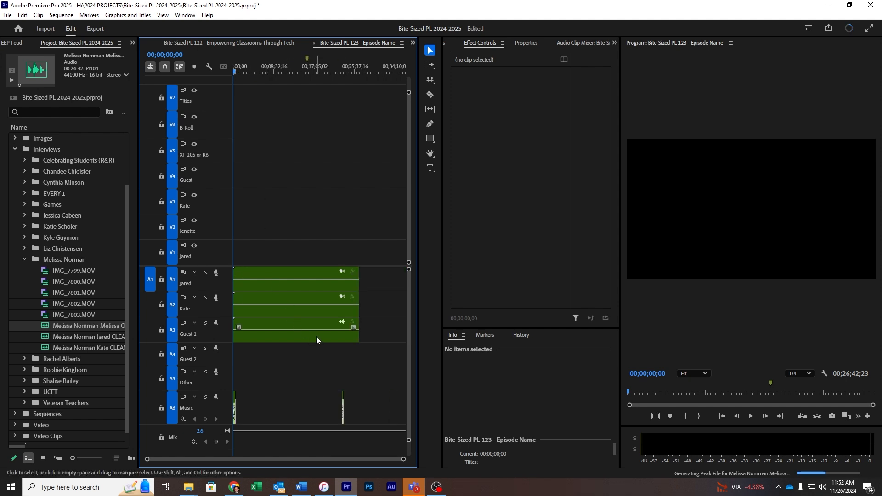
# - Add IMG_7799 through IMG_7803.MOV after the audio and move them down to track V1
pyautogui.click(66, 271)
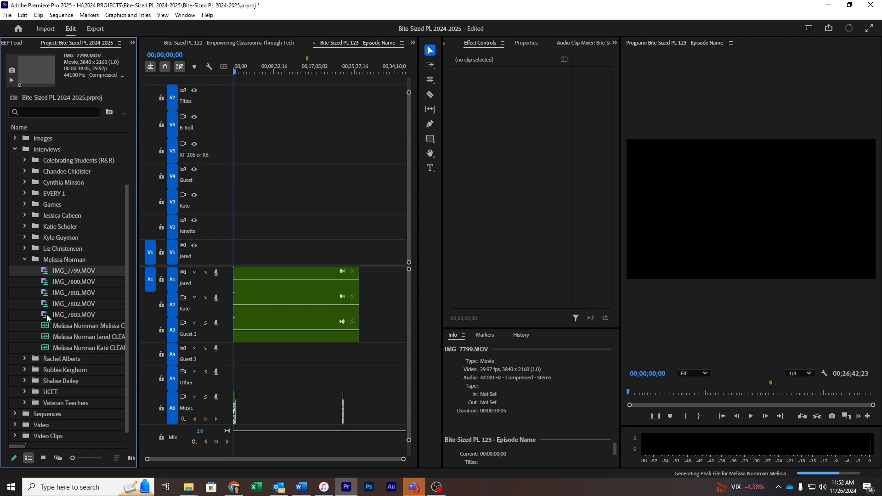
pyautogui.keyDown('shift'); pyautogui.click(46, 314); pyautogui.keyUp('shift')
pyautogui.moveTo(45, 270); pyautogui.dragTo(390, 175)
pyautogui.hotkey('alt', 'Down')
pyautogui.hotkey('alt', 'Down')
pyautogui.hotkey('alt', 'Down')
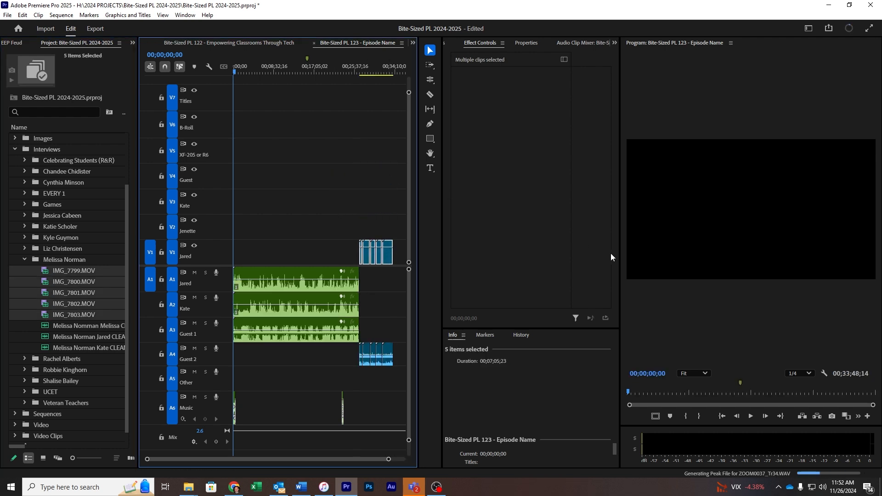
# - Label the A1 clip blue, A2 yellow-green and A3 purple
pyautogui.click(256, 286)
pyautogui.press('F1')
pyautogui.click(252, 304)
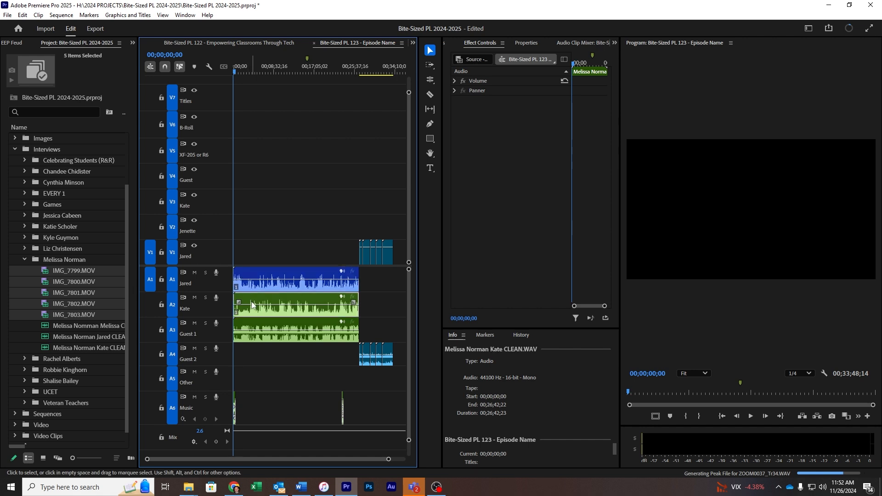
pyautogui.press('F2')
pyautogui.click(257, 331)
pyautogui.press('F3')
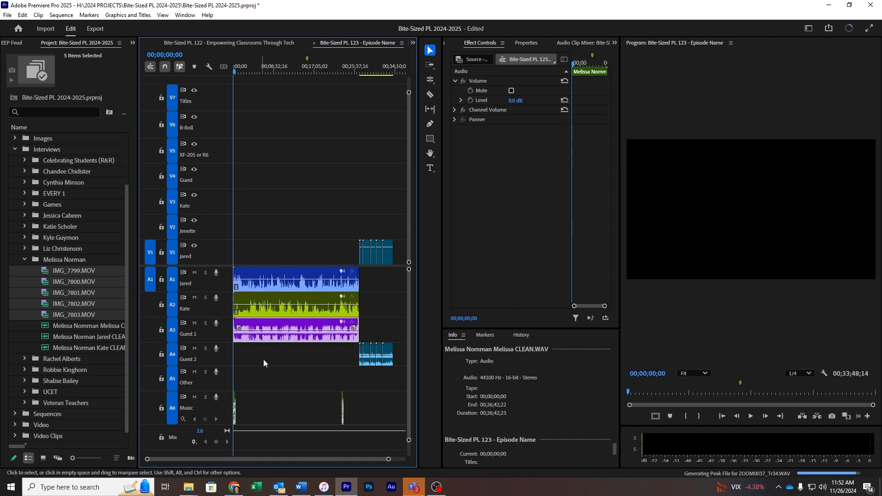
pyautogui.click(277, 365)
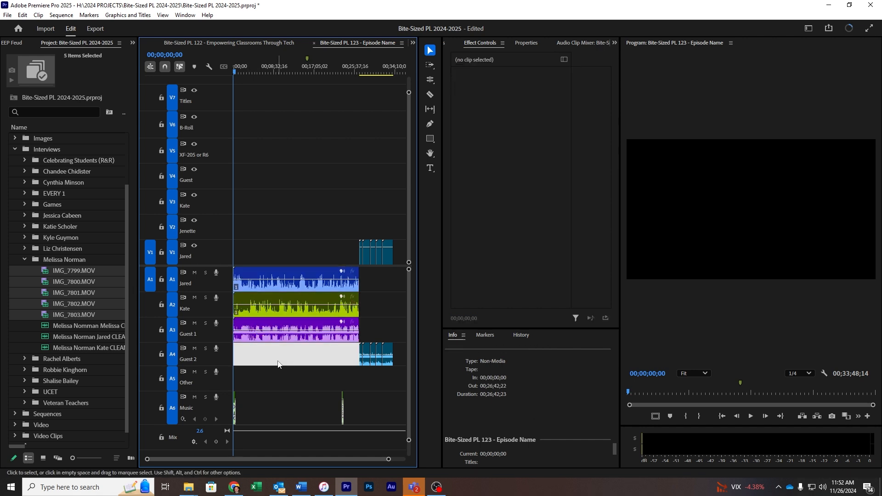
# - Step frame by frame from the end of the audio to the cut point, then select IMG_7799
pyautogui.click(362, 72)
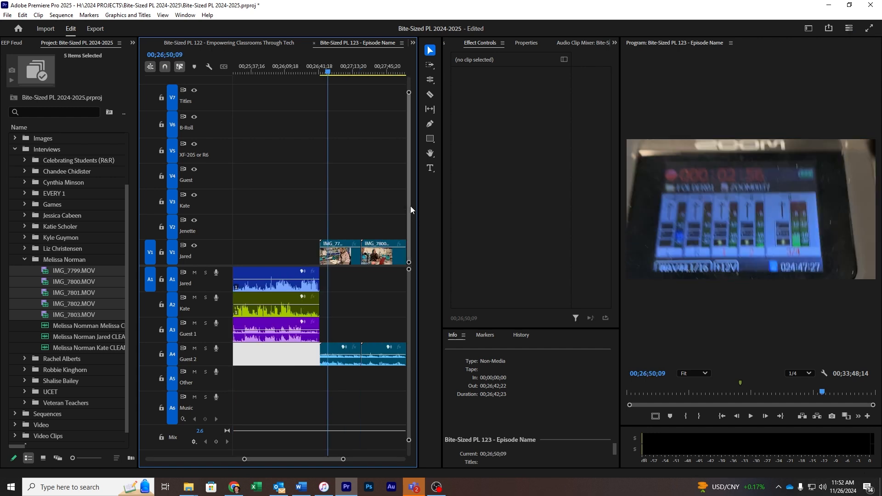
pyautogui.press('Left')
pyautogui.press('Left')
pyautogui.press('Left')
pyautogui.press('Left')
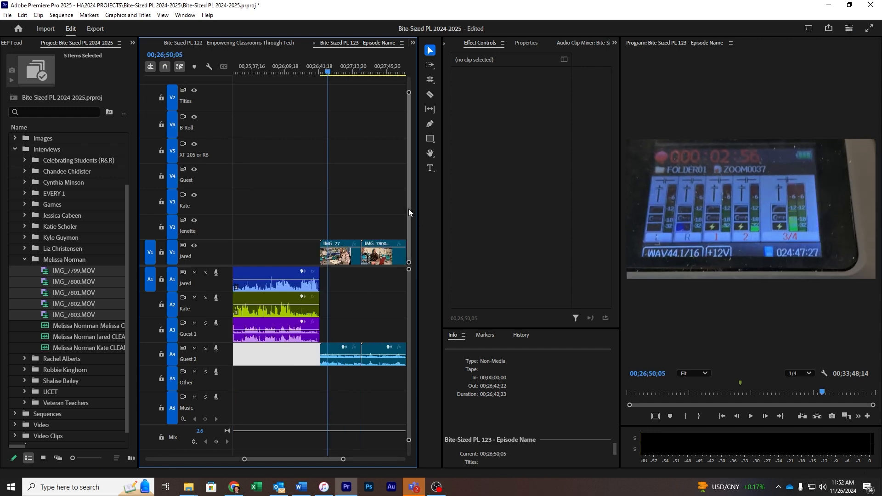
pyautogui.press('Left')
pyautogui.press('Left')
pyautogui.press('Left')
pyautogui.press('Left')
pyautogui.press('Left')
pyautogui.press('Left')
pyautogui.press('Left')
pyautogui.press('Left')
pyautogui.press('Left')
pyautogui.press('Left')
pyautogui.press('Left')
pyautogui.press('Left')
pyautogui.press('Left')
pyautogui.press('Left')
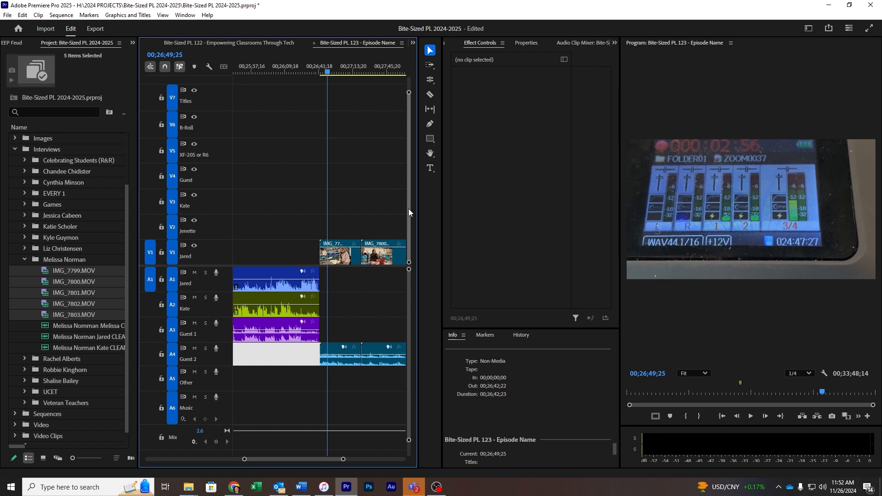
pyautogui.press('Right')
pyautogui.press('Right')
pyautogui.press('Right')
pyautogui.press('Right')
pyautogui.press('Right')
pyautogui.press('Right')
pyautogui.press('Right')
pyautogui.press('Right')
pyautogui.press('Right')
pyautogui.press('Right')
pyautogui.press('Right')
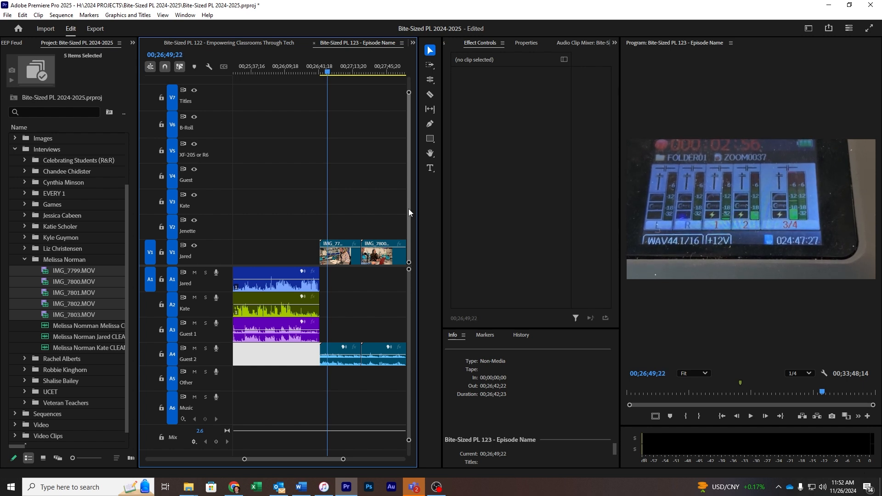
pyautogui.press('Right')
pyautogui.press('Right')
pyautogui.press('Right')
pyautogui.press('Right')
pyautogui.press('Right')
pyautogui.press('Right')
pyautogui.press('Right')
pyautogui.press('Right')
pyautogui.press('Right')
pyautogui.press('Right')
pyautogui.press('Right')
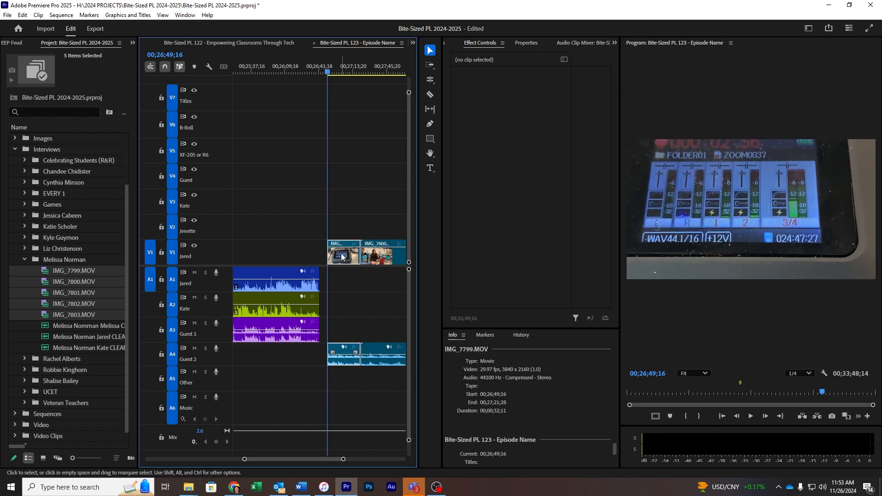
pyautogui.click(341, 257)
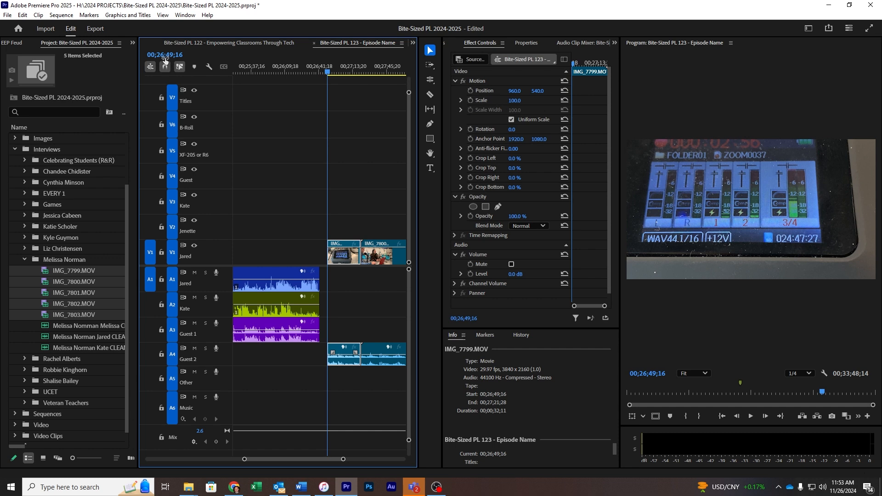
# - Move IMG_7799 to the playhead at 00;02;56;00, then nudge it five frames later
pyautogui.write('2;5')
pyautogui.press('Return')
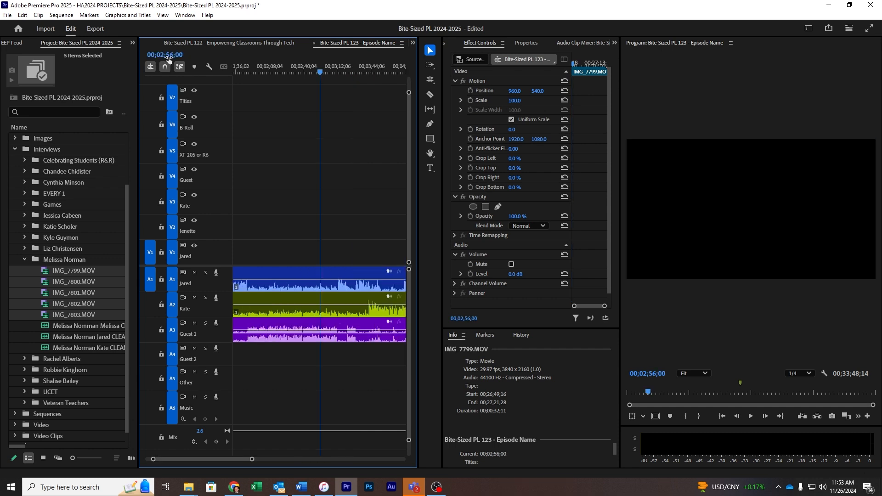
pyautogui.click(339, 253)
pyautogui.press('\\')
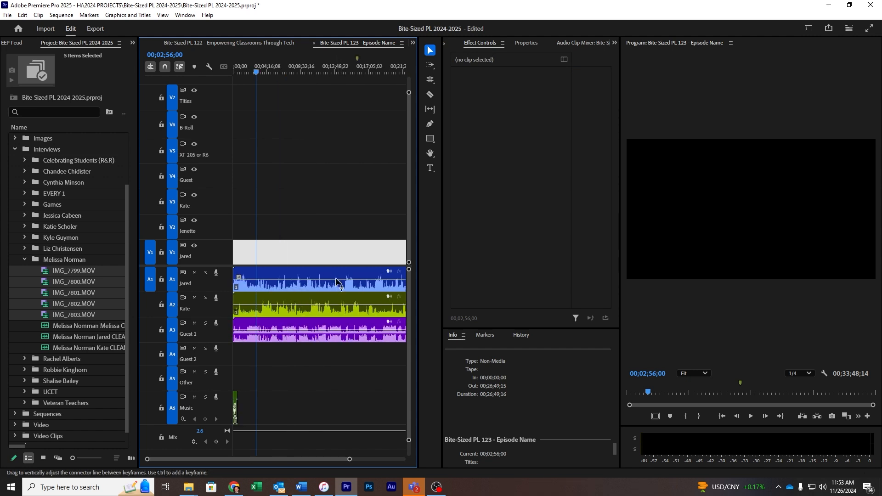
pyautogui.moveTo(340, 262); pyautogui.dragTo(247, 262)
pyautogui.press('=')
pyautogui.press('=')
pyautogui.press('=')
pyautogui.press('=')
pyautogui.press('=')
pyautogui.press('=')
pyautogui.press('=')
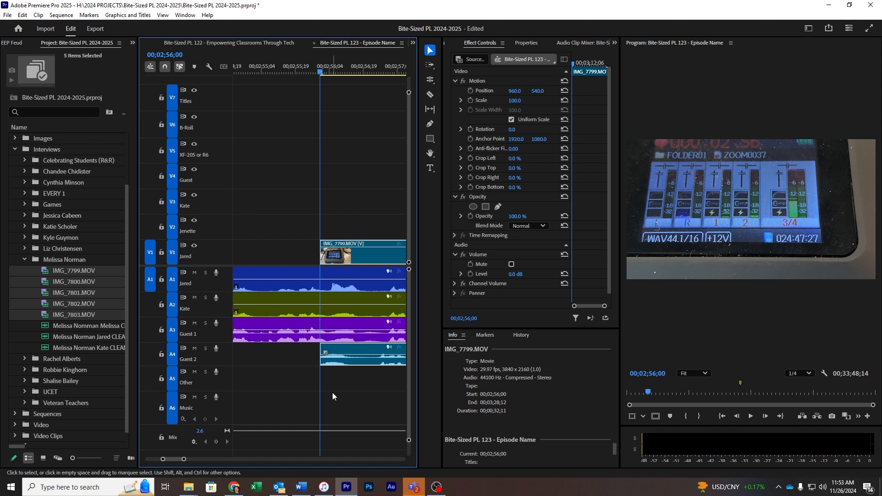
pyautogui.press('-')
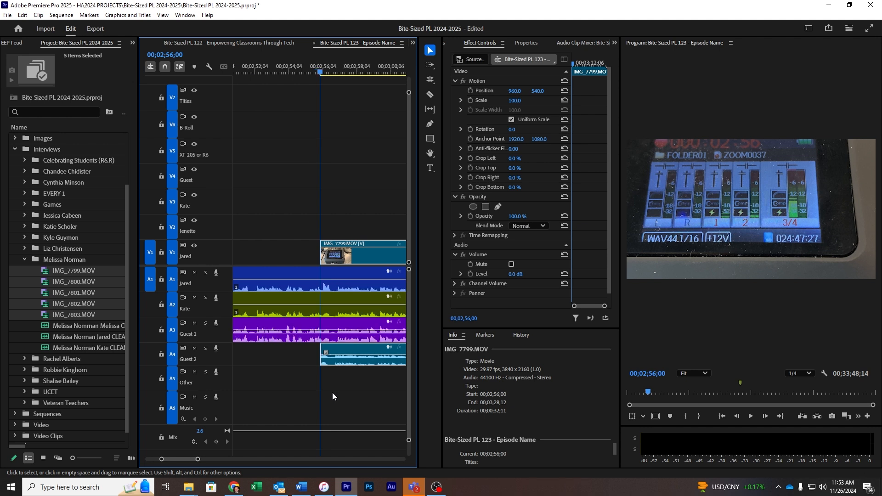
pyautogui.hotkey('alt', 'Right')
pyautogui.hotkey('alt', 'Right')
pyautogui.hotkey('alt', 'Right')
pyautogui.hotkey('alt', 'Right')
pyautogui.hotkey('alt', 'Right')
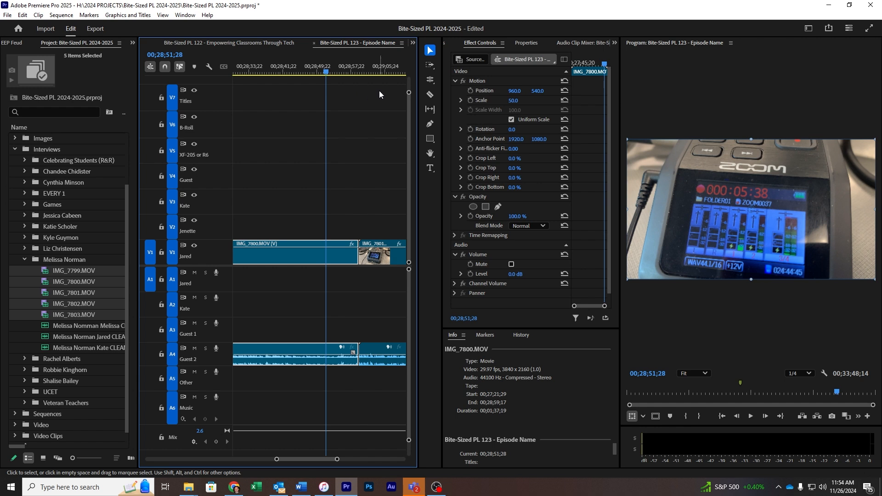
# - Split IMG_7800 at the playhead and remove its final seven-second tail piece
pyautogui.hotkey('ctrl', 'k')
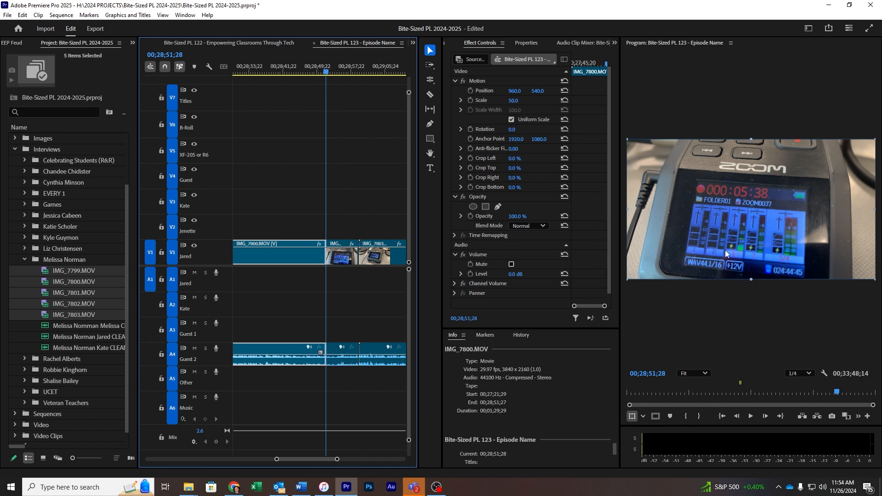
pyautogui.click(345, 255)
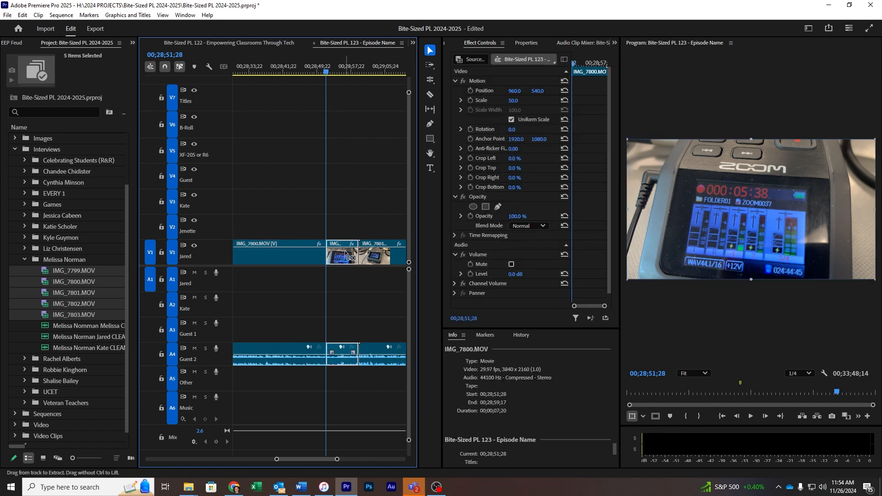
pyautogui.press('Delete')
pyautogui.click(169, 54)
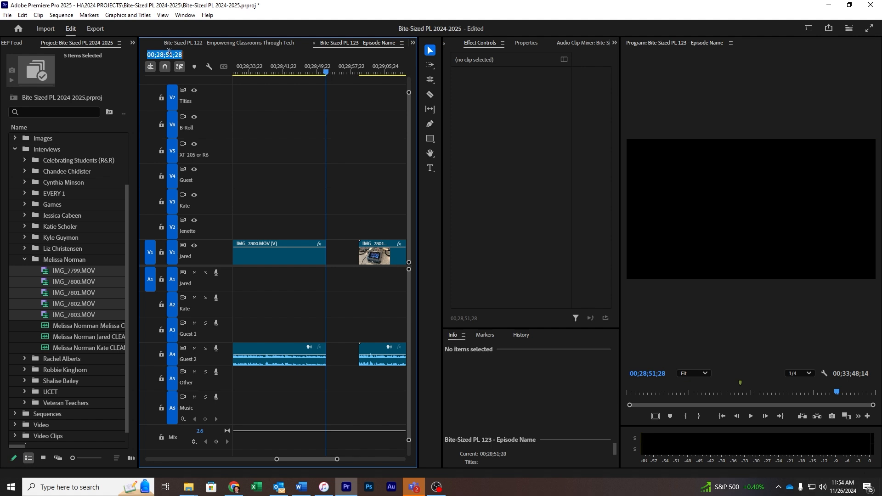
# - Paste the IMG_7800 piece at 00;05;38;00, extend its start earlier, and paste IMG_7801
pyautogui.write('5;38;00')
pyautogui.press('Return')
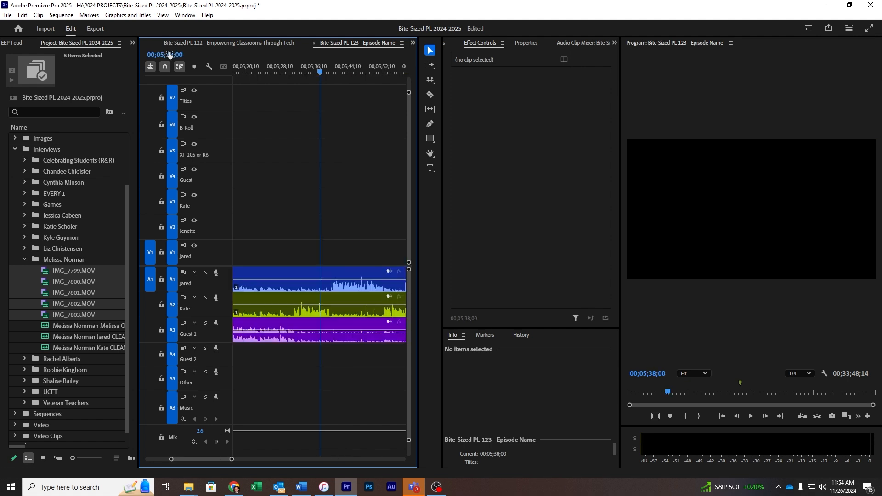
pyautogui.hotkey('ctrl', 'v')
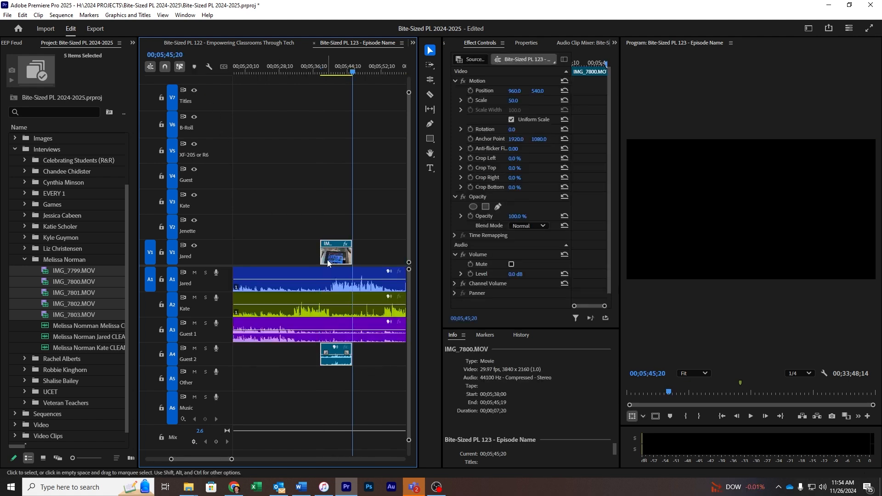
pyautogui.press('-')
pyautogui.press('-')
pyautogui.moveTo(315, 256); pyautogui.dragTo(263, 255)
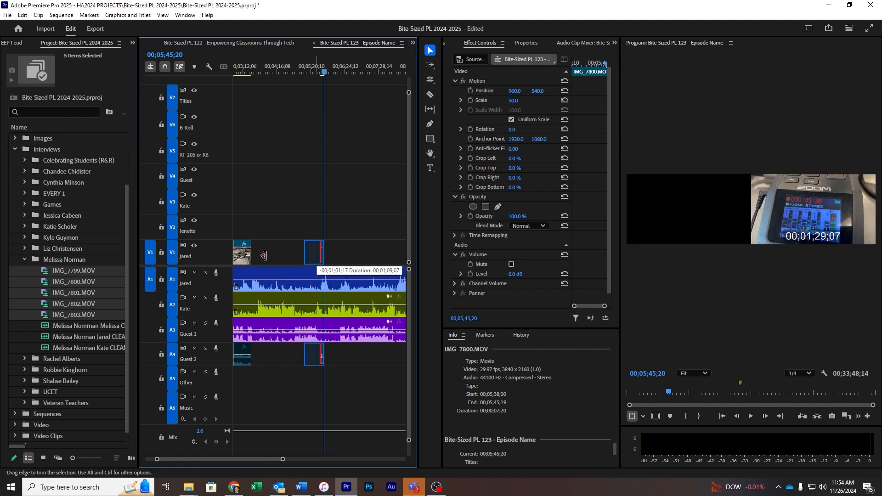
pyautogui.hotkey('ctrl', 'v')
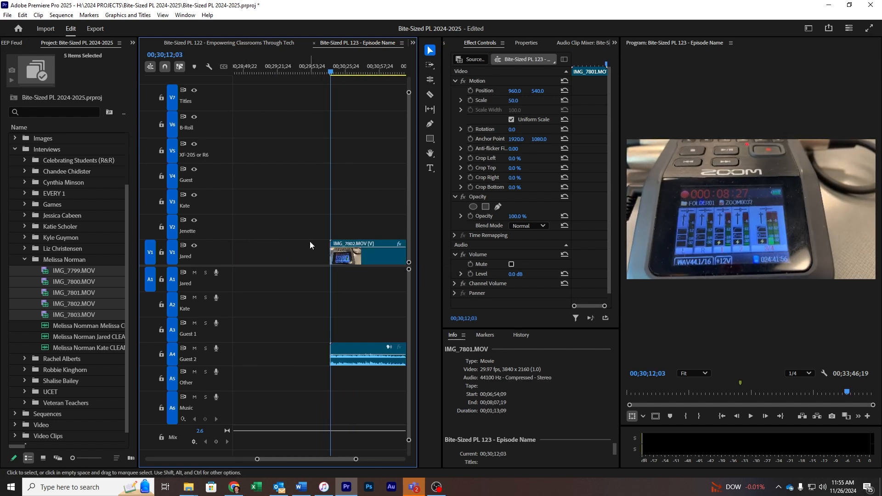
# - Split IMG_7802, delete the short leftover before the split, and cut the remainder
pyautogui.press('space')
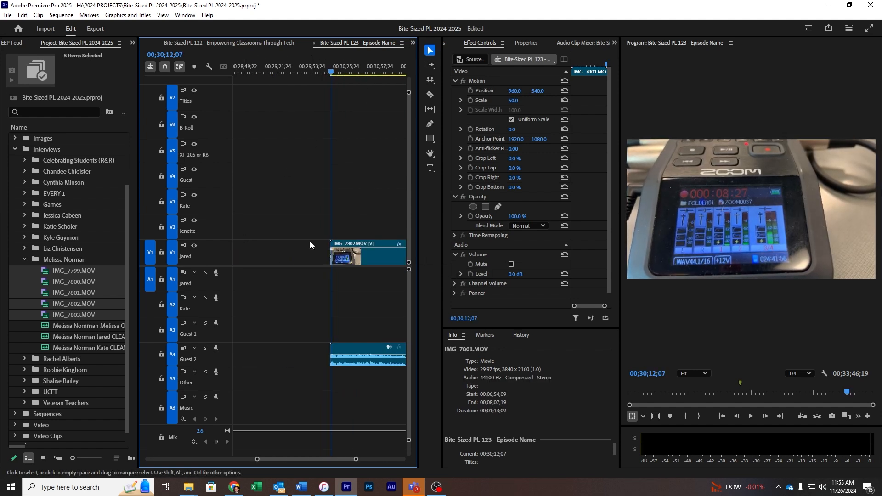
pyautogui.hotkey('ctrl', 'k')
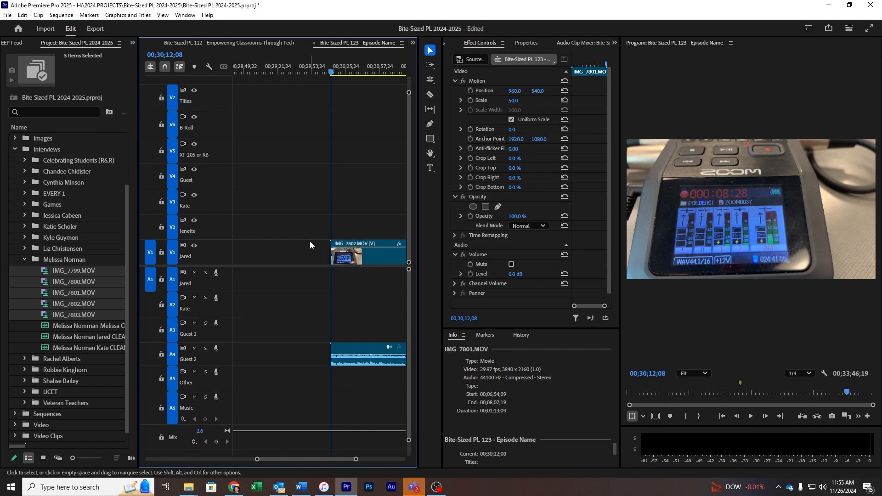
pyautogui.press('=')
pyautogui.press('=')
pyautogui.press('=')
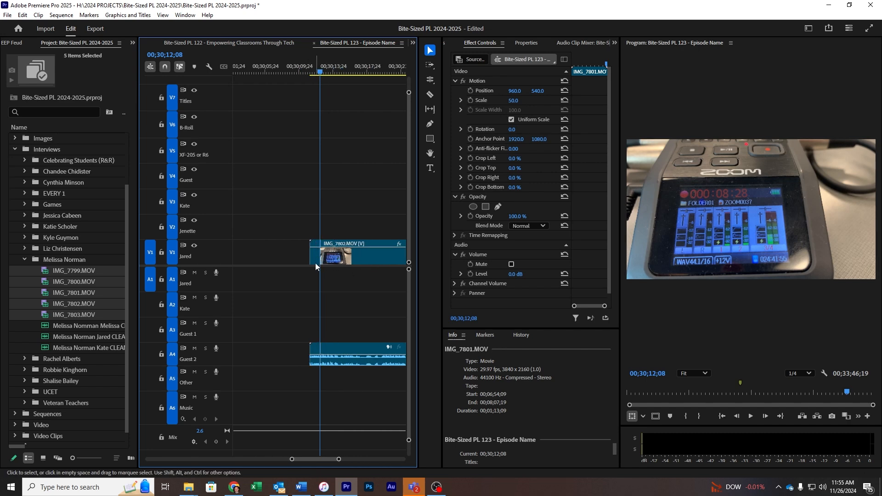
pyautogui.click(315, 263)
pyautogui.press('Delete')
pyautogui.click(345, 260)
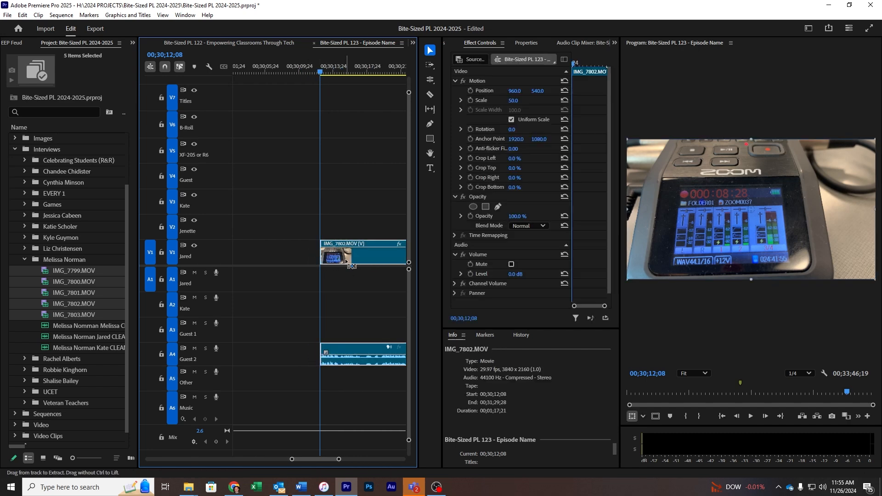
pyautogui.press('-')
pyautogui.press('-')
pyautogui.press('-')
# - Place IMG_7802 at 00;08;27;00 in sync with the audio, then save the project
pyautogui.write('8;2')
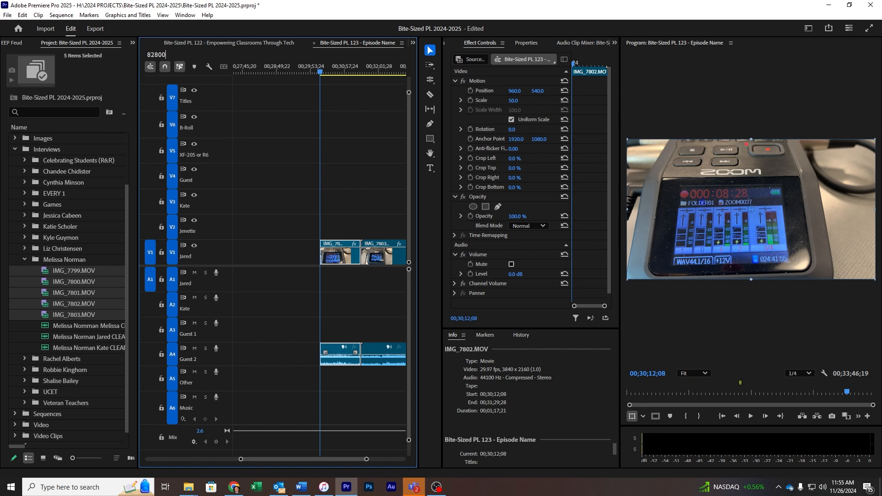
pyautogui.write('8;00')
pyautogui.press('Return')
pyautogui.moveTo(320, 256); pyautogui.dragTo(223, 256)
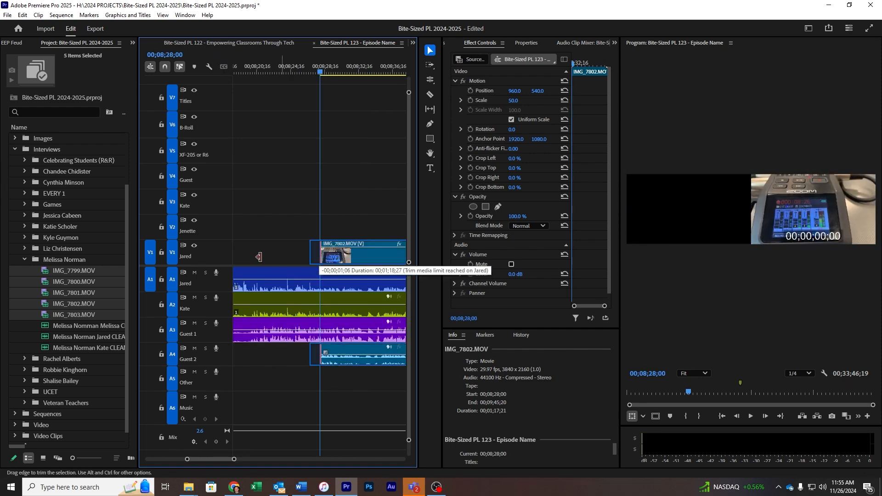
pyautogui.press('-')
pyautogui.press('-')
pyautogui.press('=')
pyautogui.press('=')
pyautogui.press('=')
pyautogui.press('=')
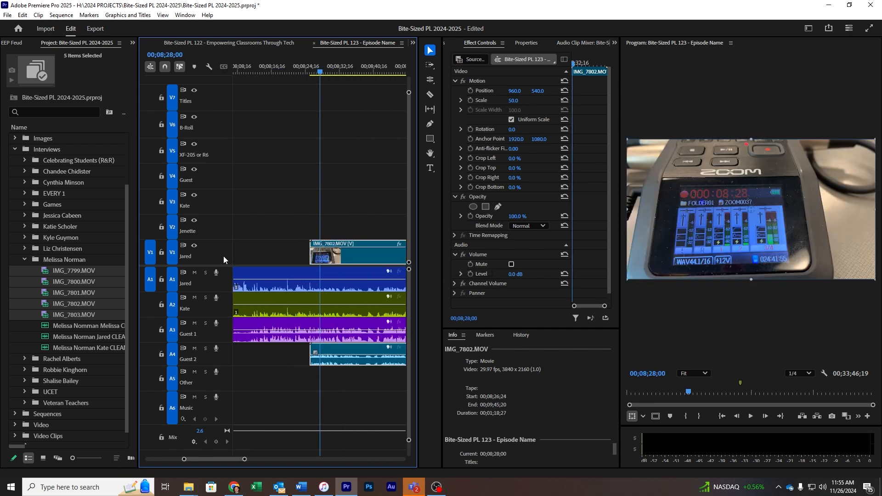
pyautogui.hotkey('alt', 'Right')
pyautogui.hotkey('alt', 'Right')
pyautogui.hotkey('alt', 'Right')
pyautogui.hotkey('alt', 'Right')
pyautogui.hotkey('alt', 'Right')
pyautogui.hotkey('alt', 'Right')
pyautogui.hotkey('alt', 'Right')
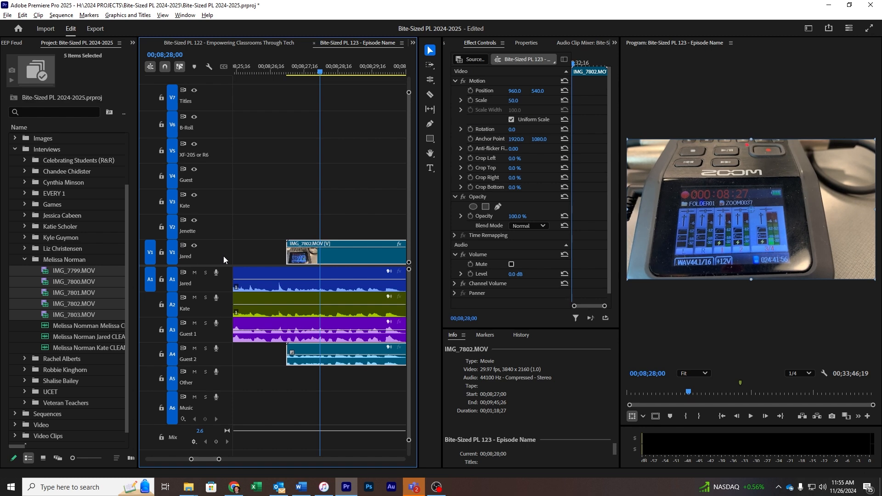
pyautogui.hotkey('ctrl', 's')
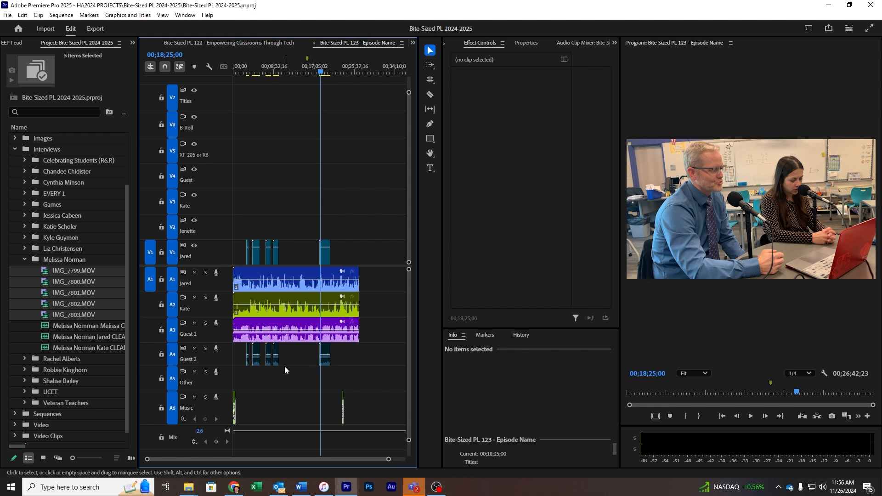
# - Maximize the Timeline panel, zoomed in on the intro music, with the playhead back at the start
pyautogui.moveTo(281, 67); pyautogui.dragTo(223, 78)
pyautogui.press('=')
pyautogui.press('=')
pyautogui.press('=')
pyautogui.press('=')
pyautogui.press('=')
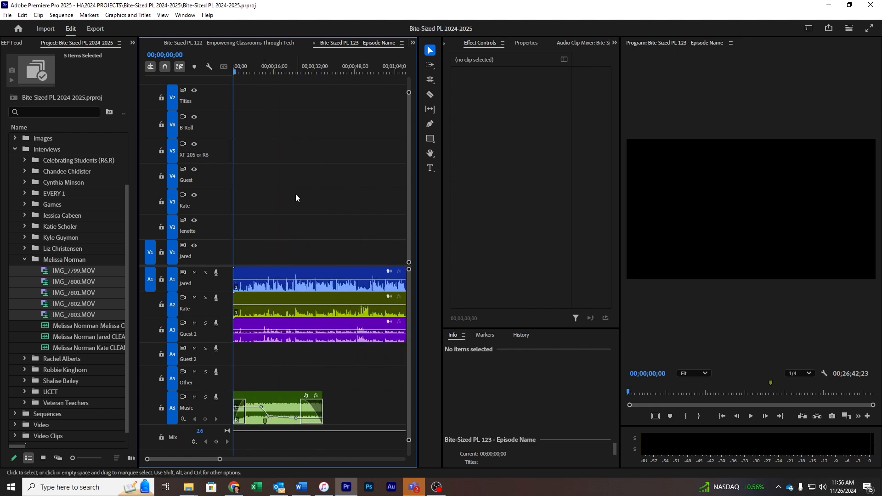
pyautogui.press('`')
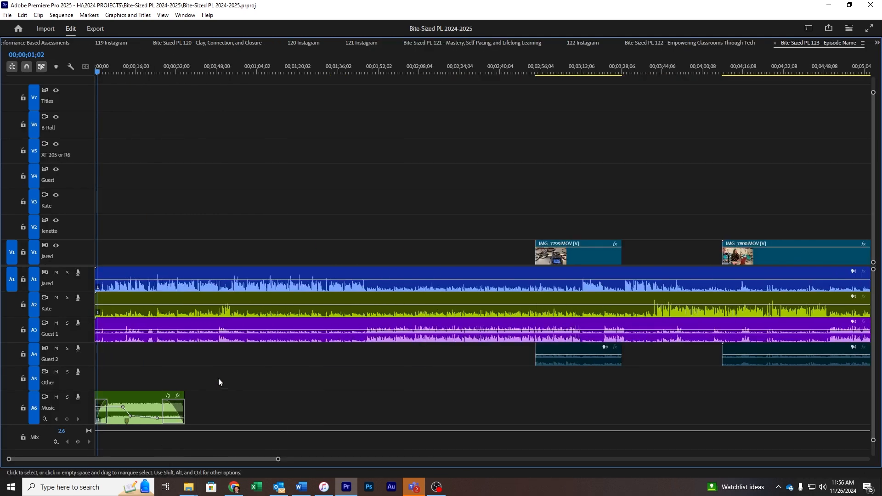
pyautogui.press('=')
pyautogui.click(157, 67)
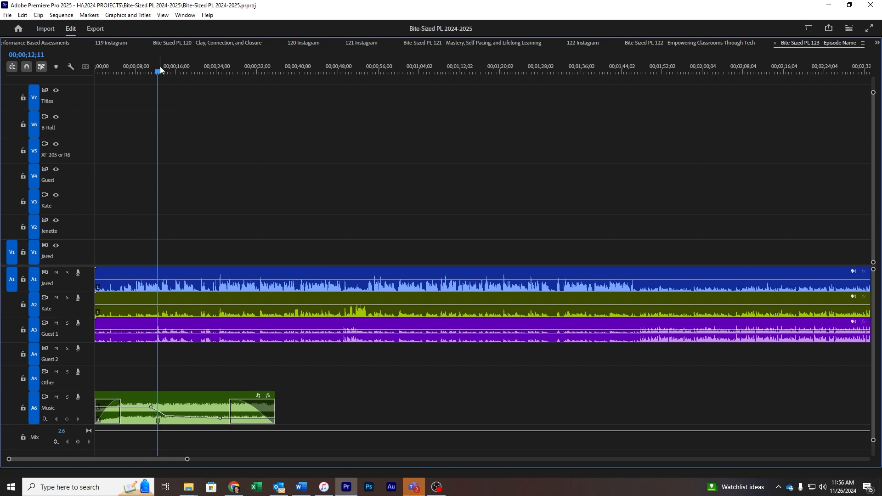
pyautogui.moveTo(160, 66); pyautogui.dragTo(88, 90)
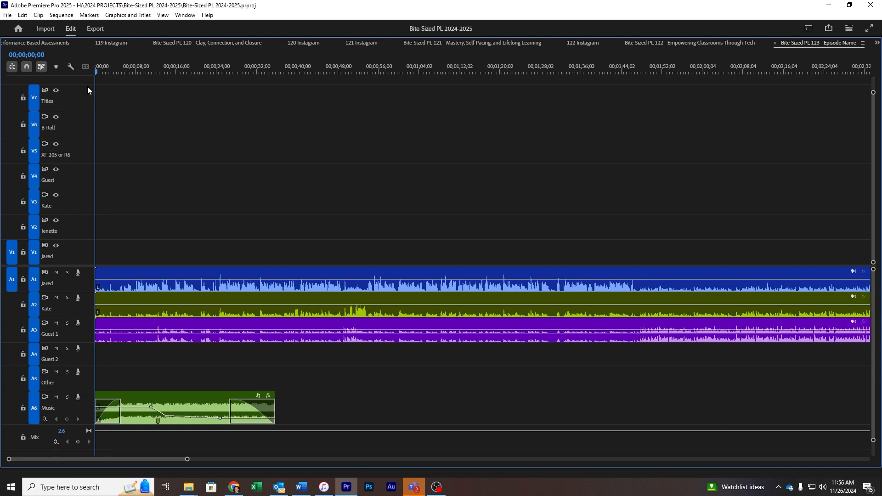
# - Trim the starts of the A1–A3 speech clips and place them after the intro music begins
pyautogui.press('space')
pyautogui.press('=')
pyautogui.moveTo(96, 281); pyautogui.dragTo(117, 330)
pyautogui.moveTo(97, 328)
pyautogui.mouseDown()
pyautogui.moveTo(327, 344)
pyautogui.moveTo(449, 342)
pyautogui.mouseUp()
pyautogui.click(322, 332)
pyautogui.moveTo(173, 284); pyautogui.dragTo(342, 304)
pyautogui.press('space')
pyautogui.moveTo(487, 356); pyautogui.dragTo(473, 281)
pyautogui.moveTo(472, 282); pyautogui.dragTo(351, 288)
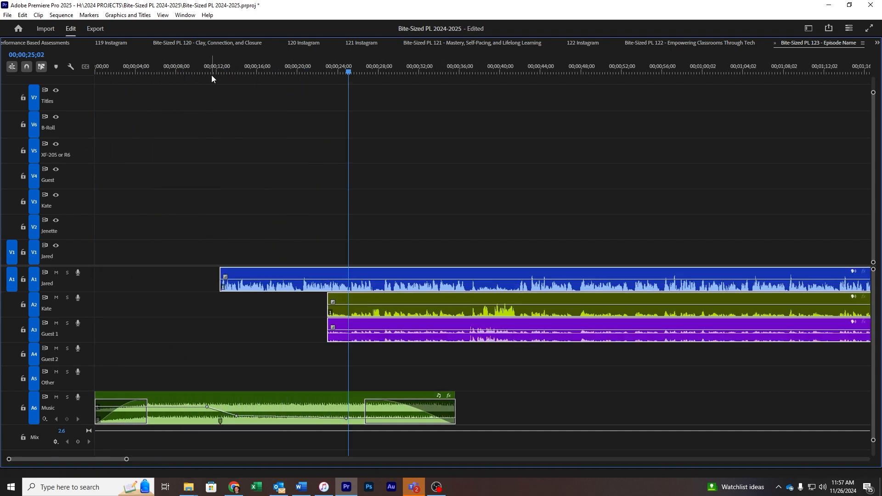
# - Play from about 12 seconds, push the A2 and A3 starts later, and select the gap before A3
pyautogui.moveTo(212, 77); pyautogui.dragTo(219, 77)
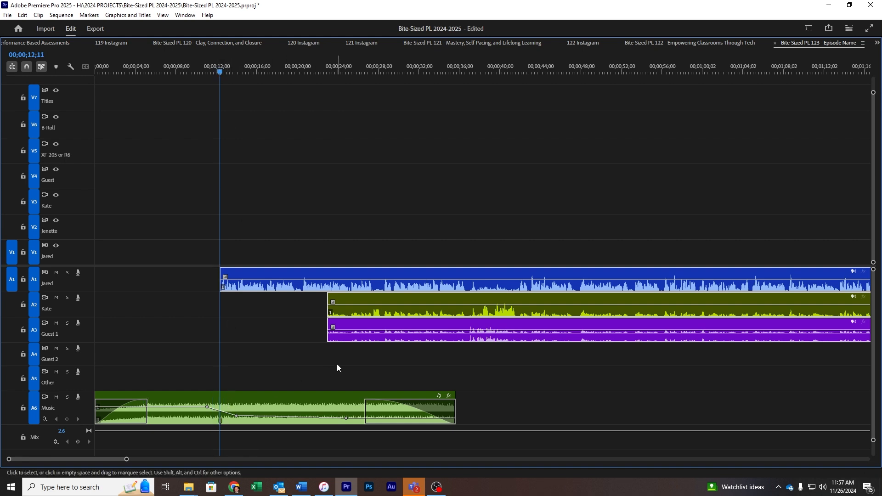
pyautogui.press('space')
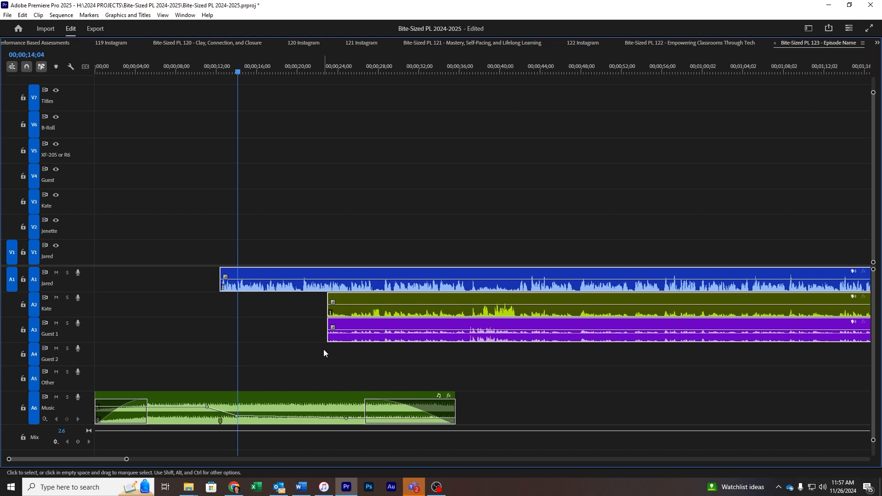
pyautogui.moveTo(323, 350); pyautogui.dragTo(370, 320)
pyautogui.press('=')
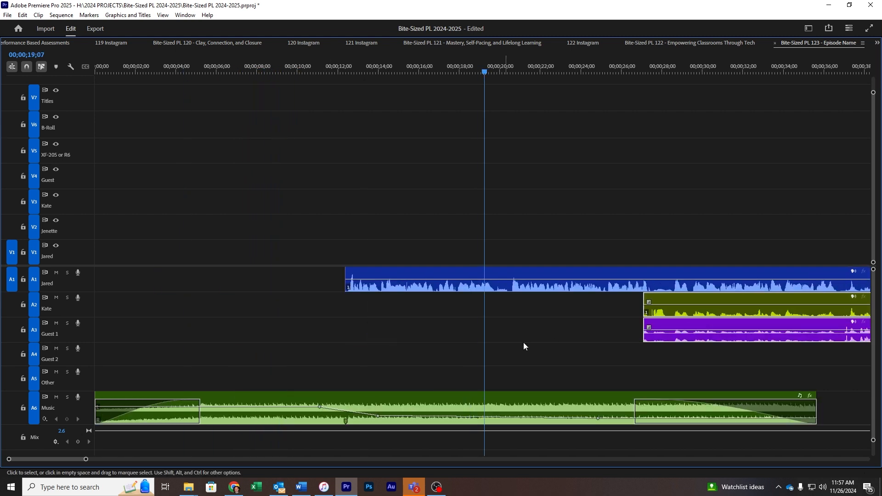
pyautogui.click(556, 339)
pyautogui.press('-')
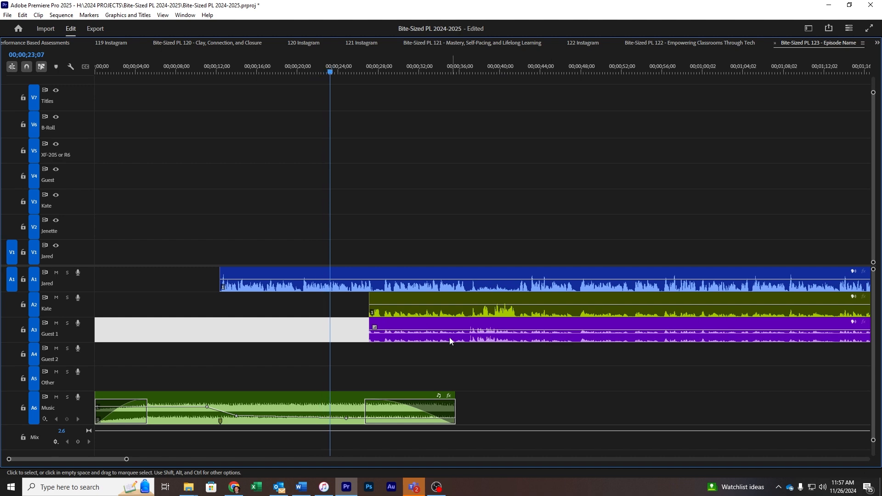
pyautogui.press('=')
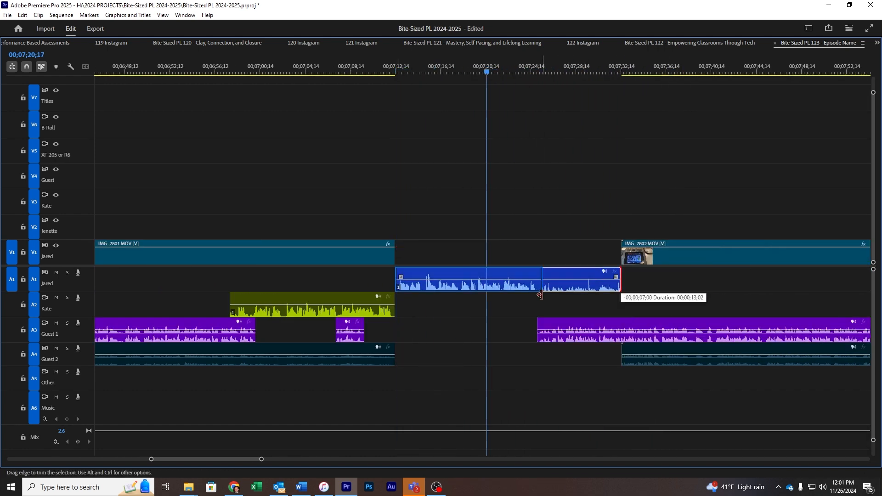
# - Trim the start of a speaker's audio clip later to remove a pause
pyautogui.moveTo(771, 302); pyautogui.dragTo(863, 303)
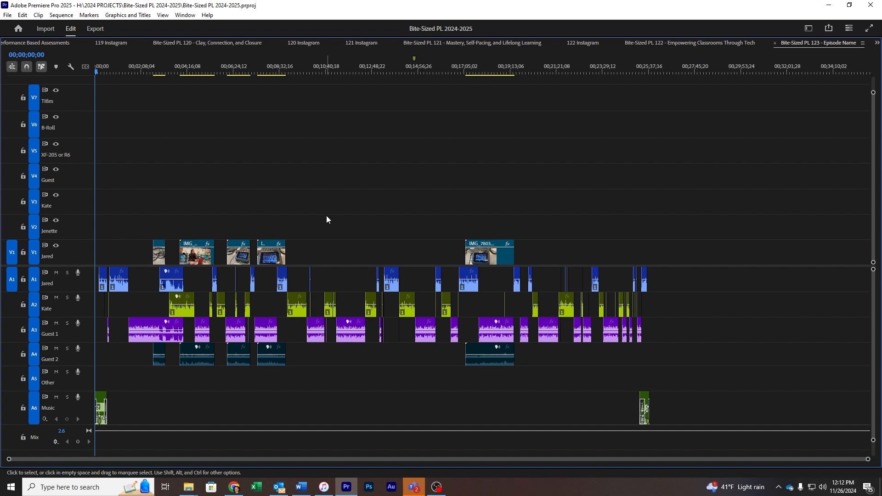
# - Zoom the timeline in around the playhead near the 2:45 mark
pyautogui.press('=')
pyautogui.press('=')
pyautogui.press('=')
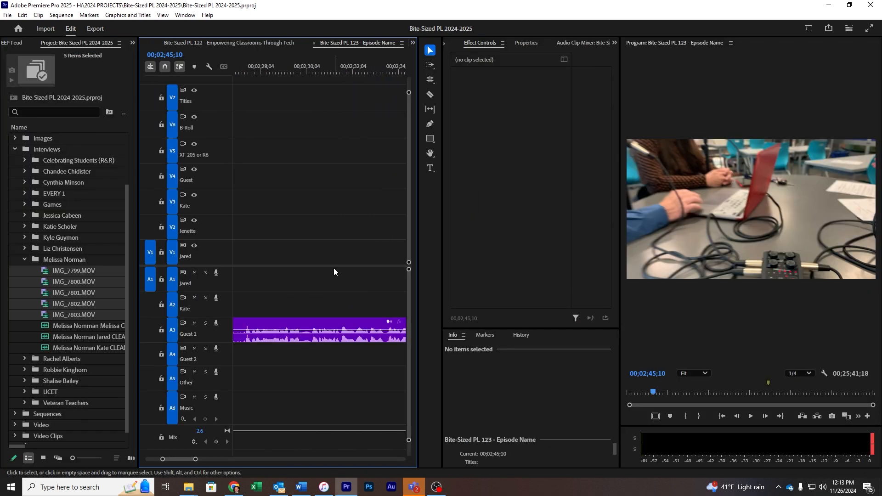
# - Play back around 2:45 and trim the start of IMG_7799 later
pyautogui.press('-')
pyautogui.press('-')
pyautogui.press('-')
pyautogui.press('-')
pyautogui.press('-')
pyautogui.press('-')
pyautogui.press('-')
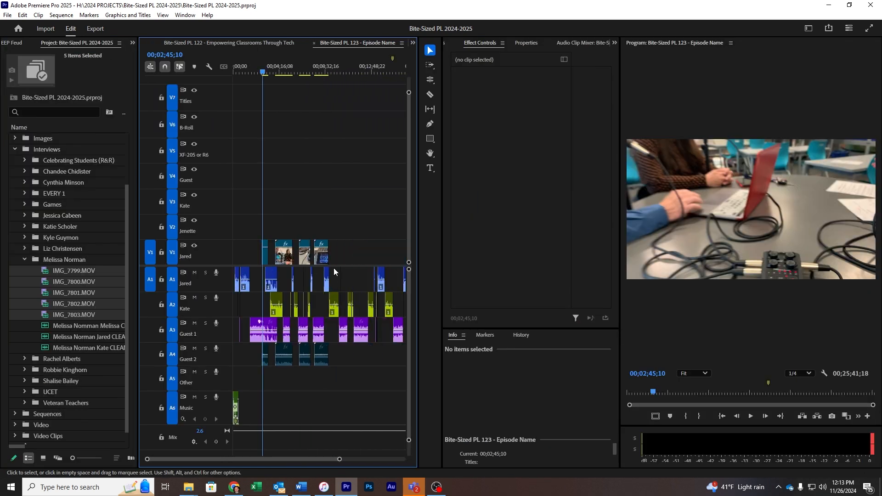
pyautogui.press('=')
pyautogui.press('=')
pyautogui.press('=')
pyautogui.press('=')
pyautogui.press('=')
pyautogui.press('=')
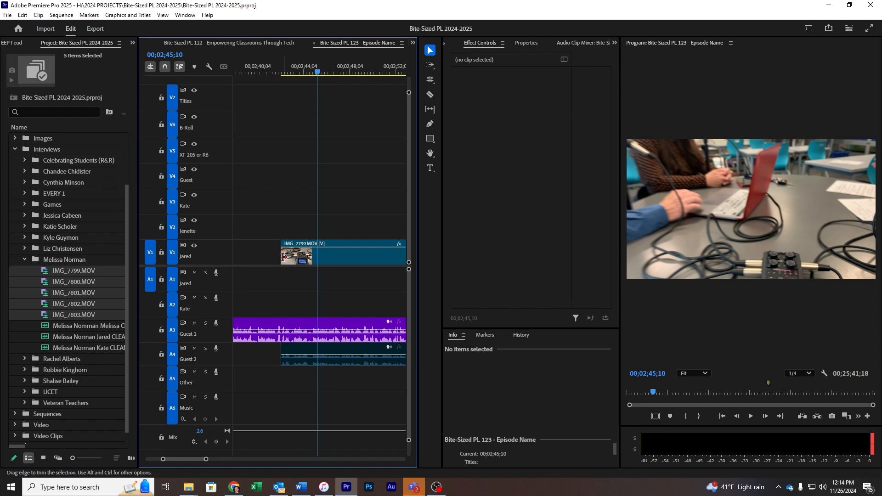
pyautogui.press('-')
pyautogui.press('-')
pyautogui.press('-')
pyautogui.press('-')
pyautogui.press('-')
pyautogui.press('-')
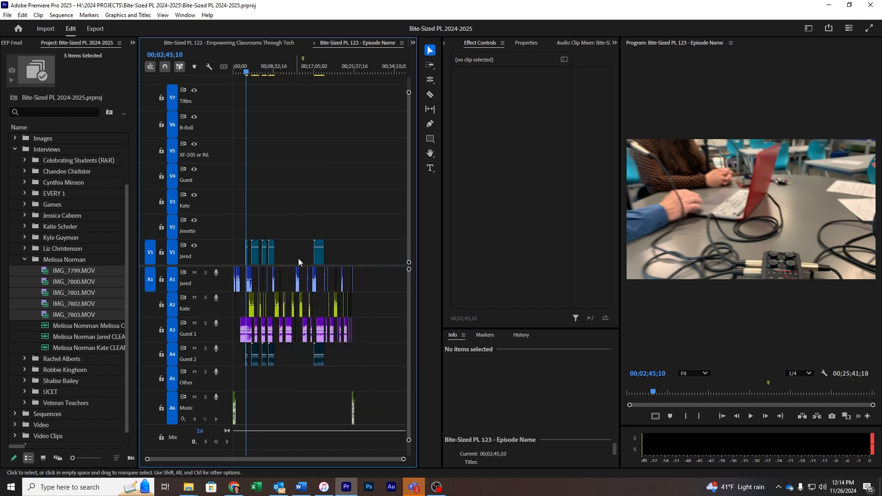
pyautogui.press('=')
pyautogui.press('-')
pyautogui.press('=')
pyautogui.press('=')
pyautogui.press('=')
pyautogui.press('=')
pyautogui.press('=')
pyautogui.press('=')
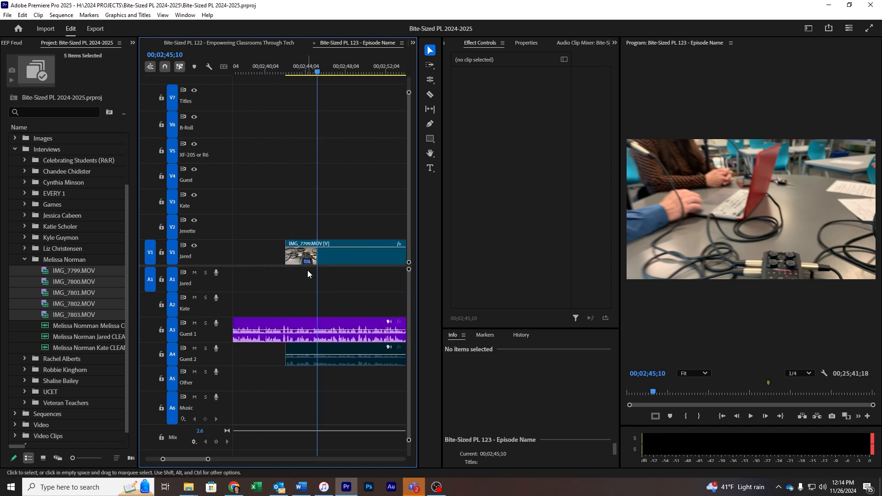
pyautogui.press('space')
pyautogui.moveTo(288, 262); pyautogui.dragTo(360, 269)
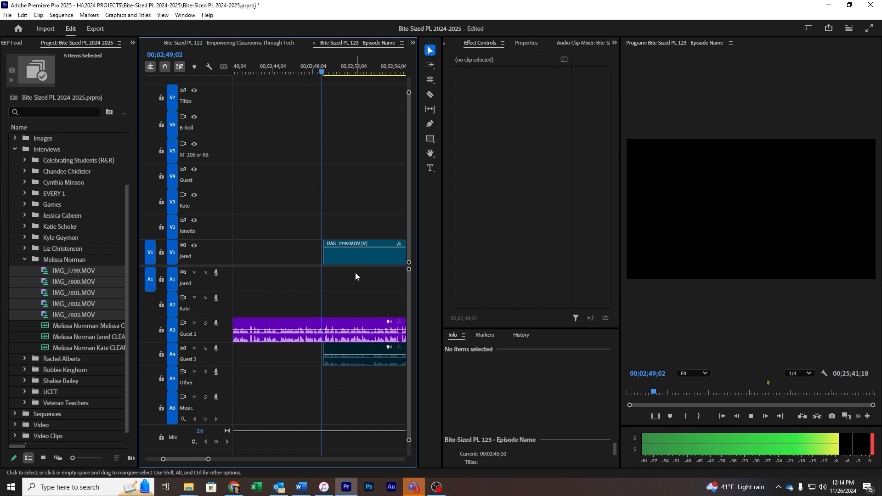
pyautogui.press('=')
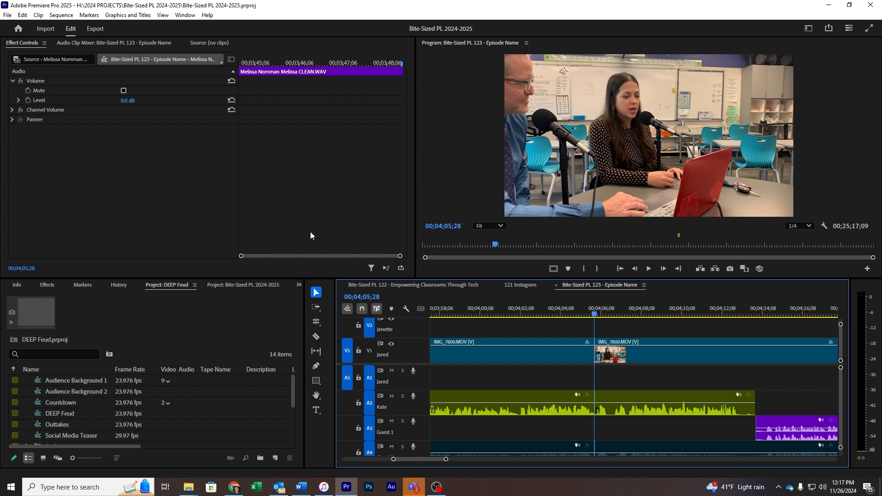
# - Open the Text panel from the Window menu and transcribe the eight source clips
pyautogui.click(185, 15)
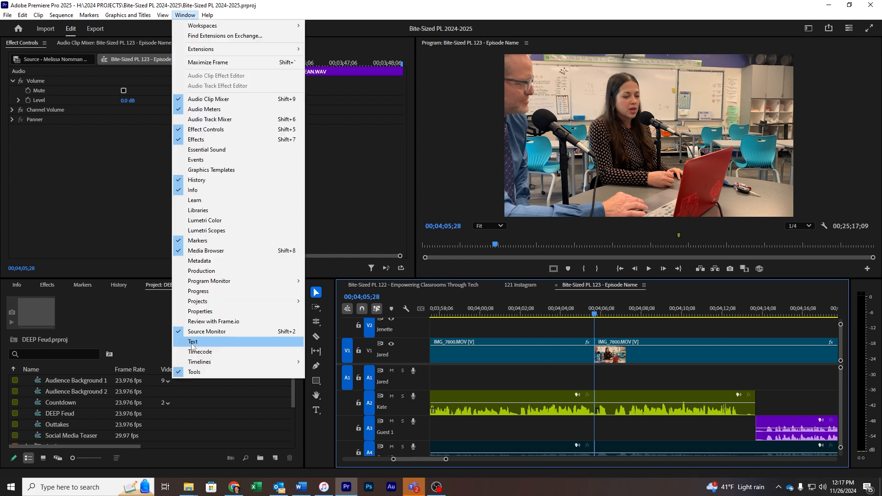
pyautogui.click(191, 342)
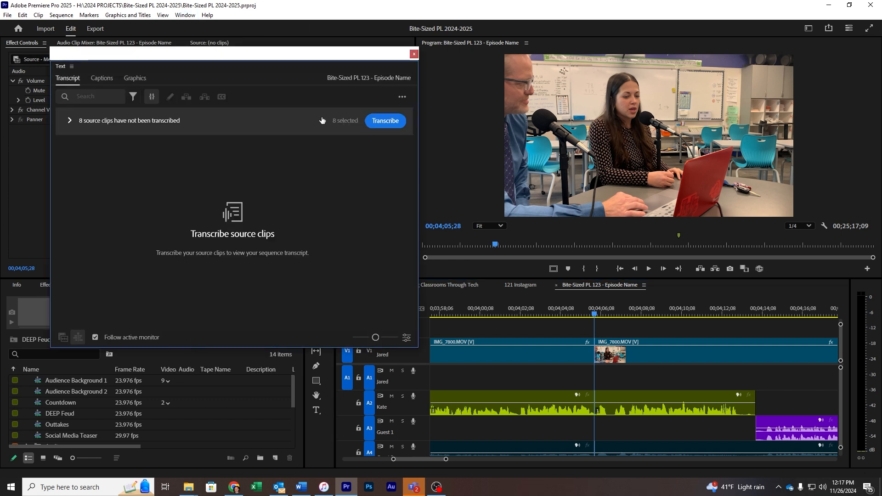
pyautogui.click(383, 127)
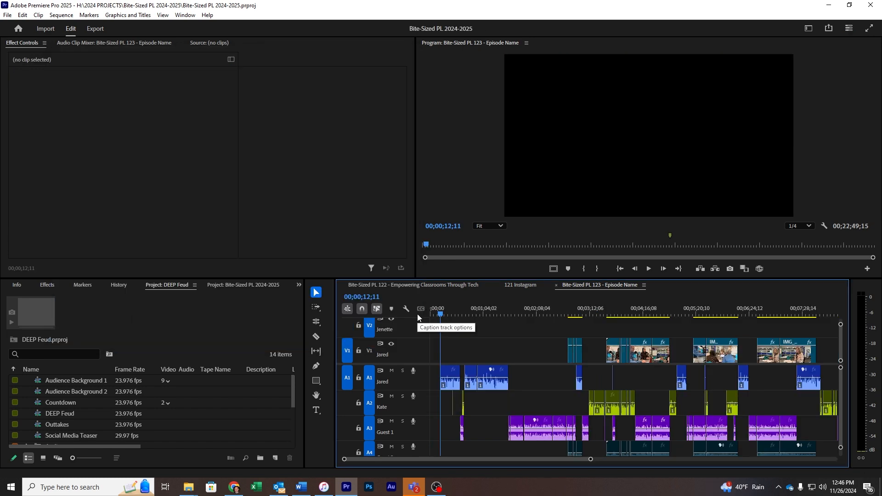
# - Export the sequence transcript with the Transcript tab's Export to text file option
pyautogui.press('-')
pyautogui.press('-')
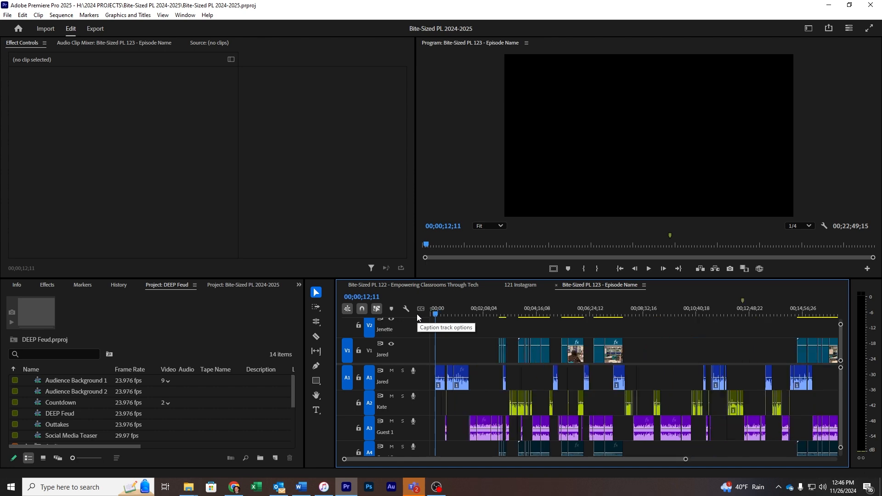
pyautogui.click(491, 315)
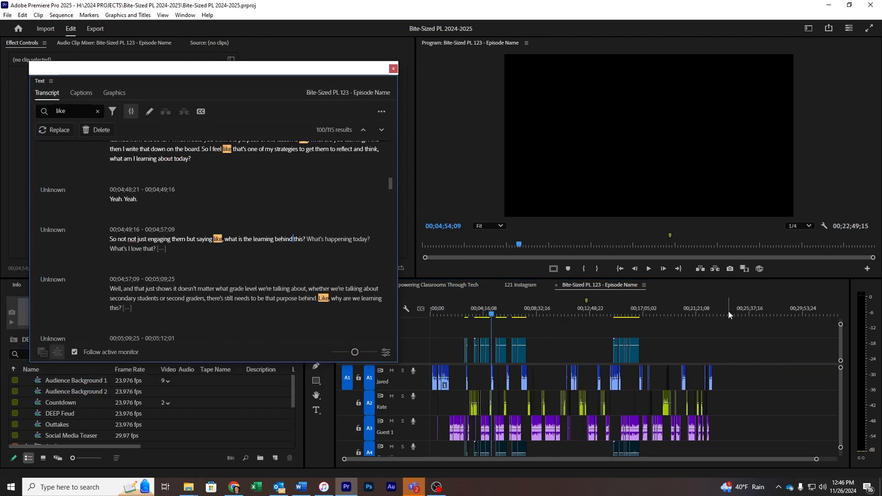
pyautogui.click(713, 314)
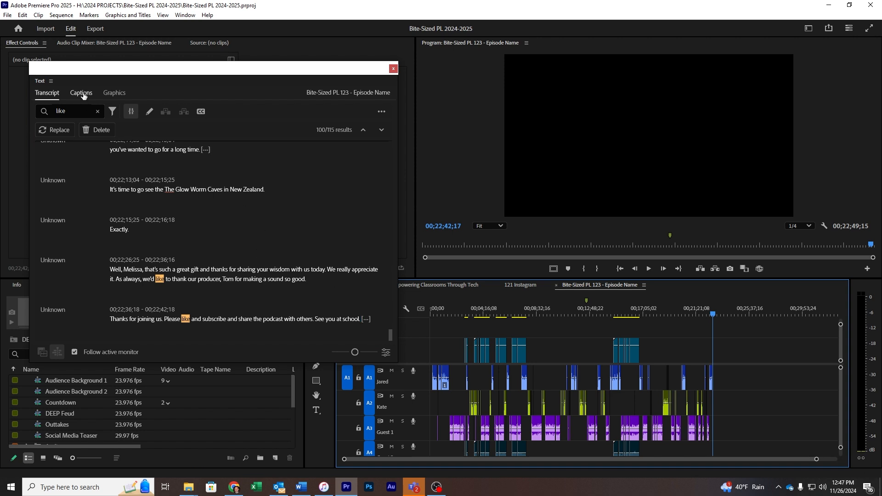
pyautogui.click(381, 112)
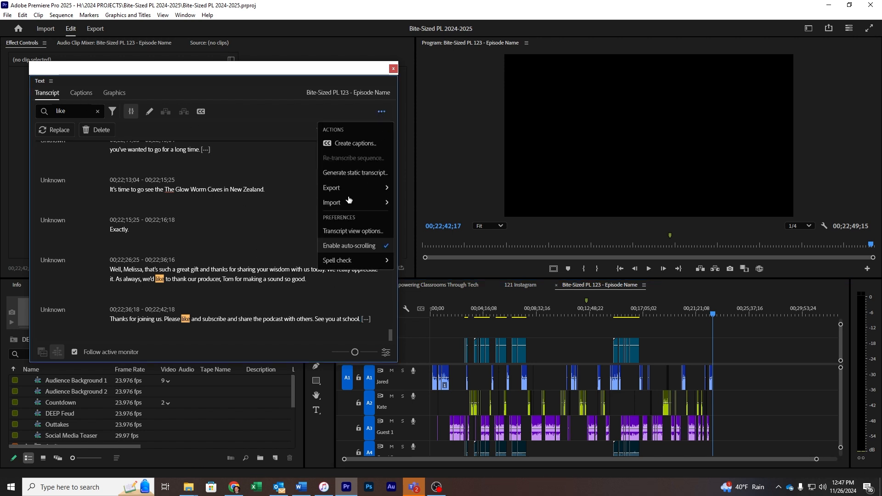
pyautogui.moveTo(338, 189)
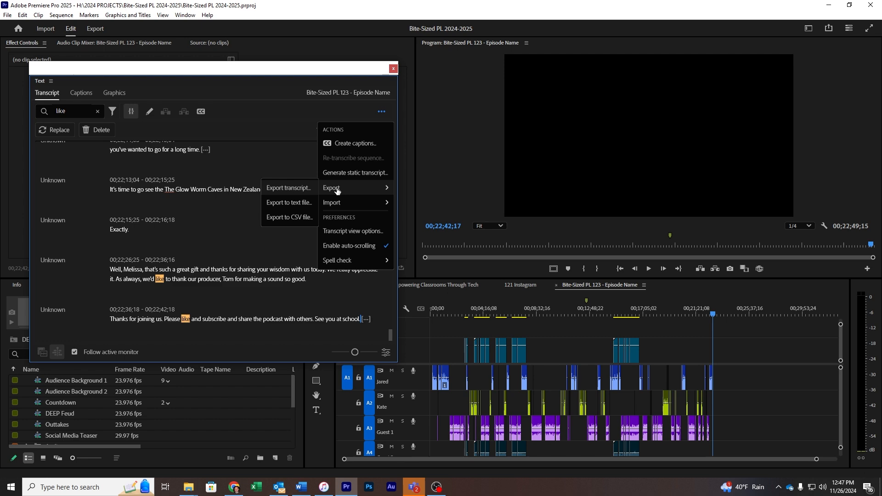
pyautogui.click(286, 204)
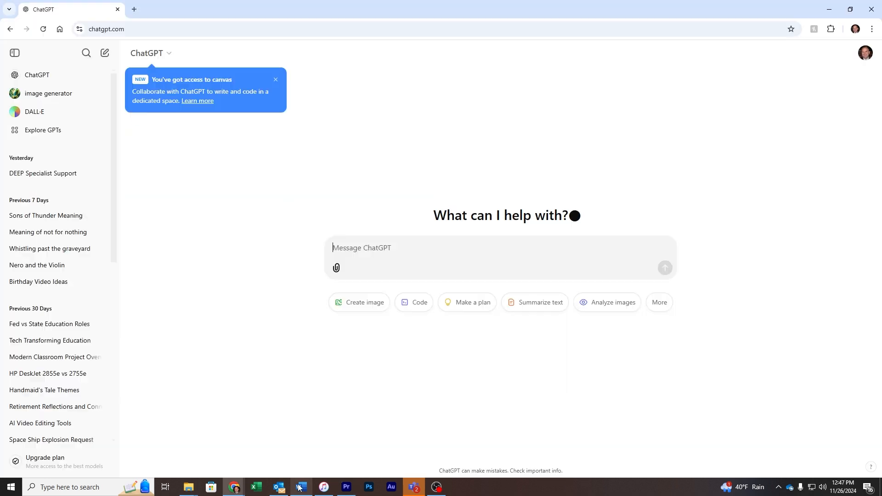
# - Ask ChatGPT to summarize the pasted episode transcript, then select the summary paragraph
pyautogui.moveTo(193, 490)
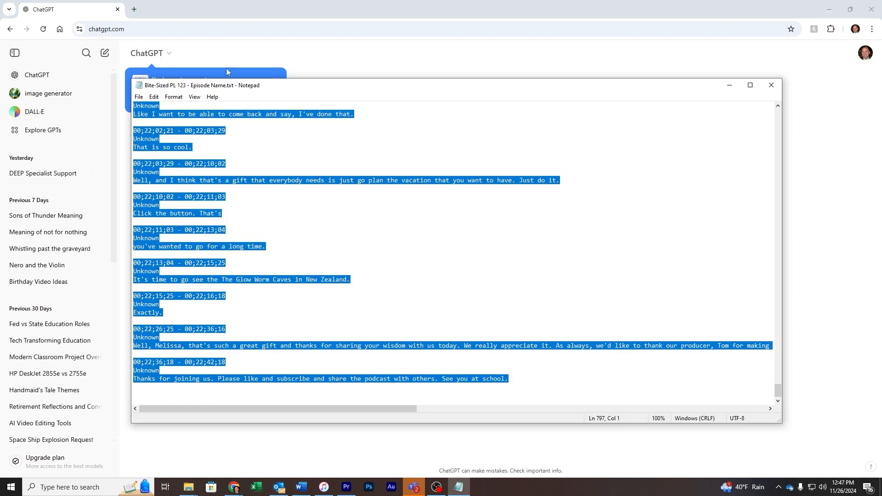
pyautogui.click(726, 89)
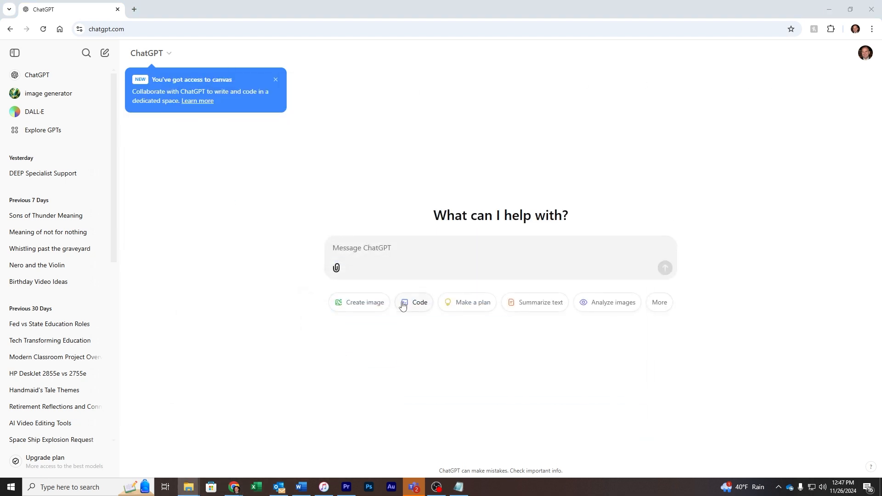
pyautogui.click(373, 254)
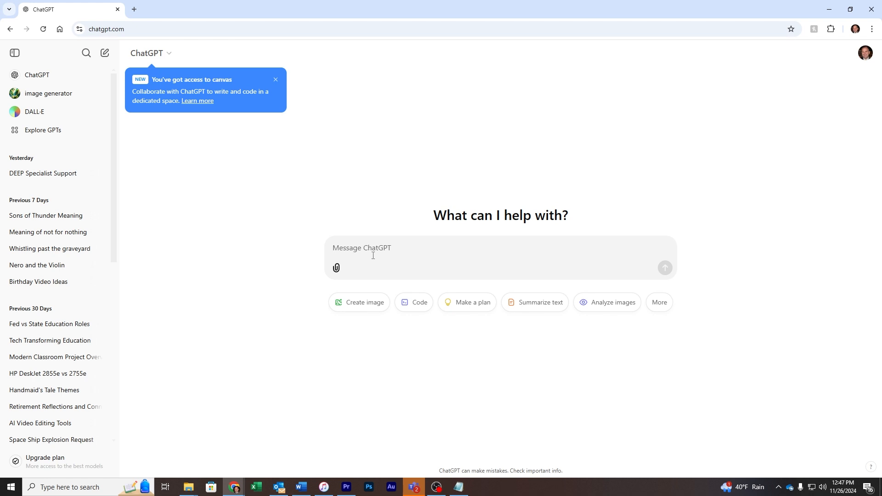
pyautogui.write('Su')
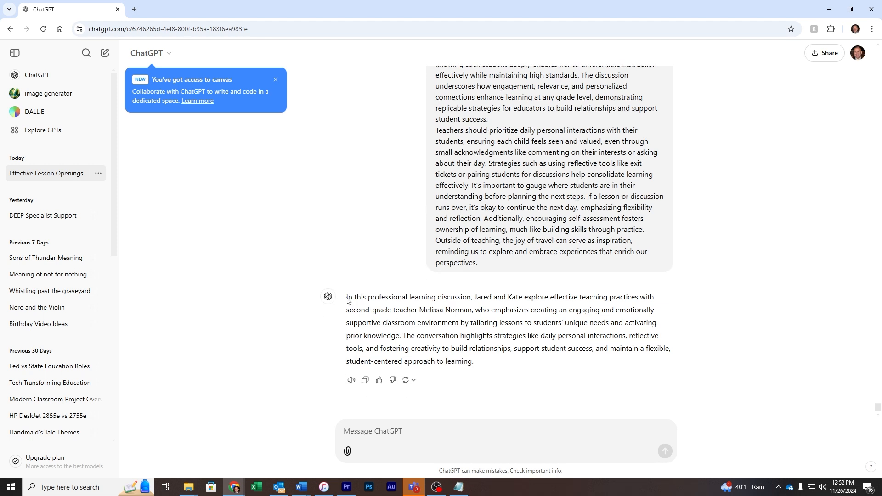
pyautogui.moveTo(347, 297); pyautogui.dragTo(503, 366)
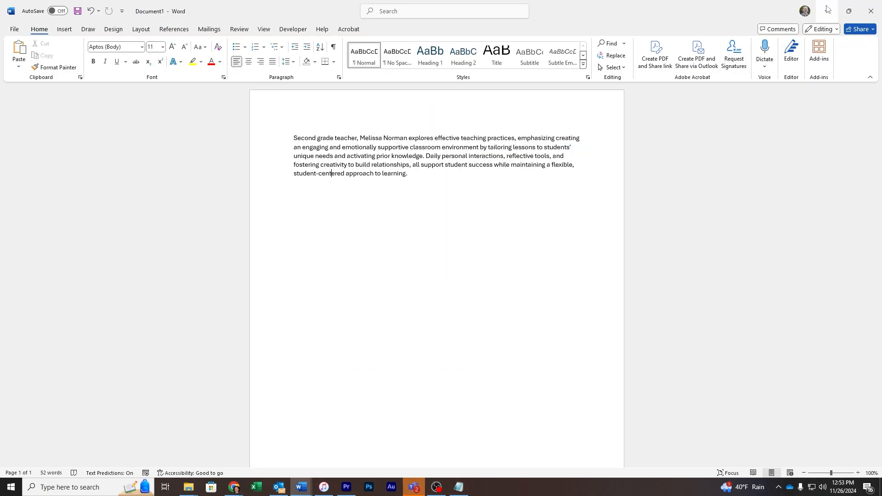
# - Ask ChatGPT for ten episode title ideas, then for creativity-themed titles
pyautogui.click(828, 9)
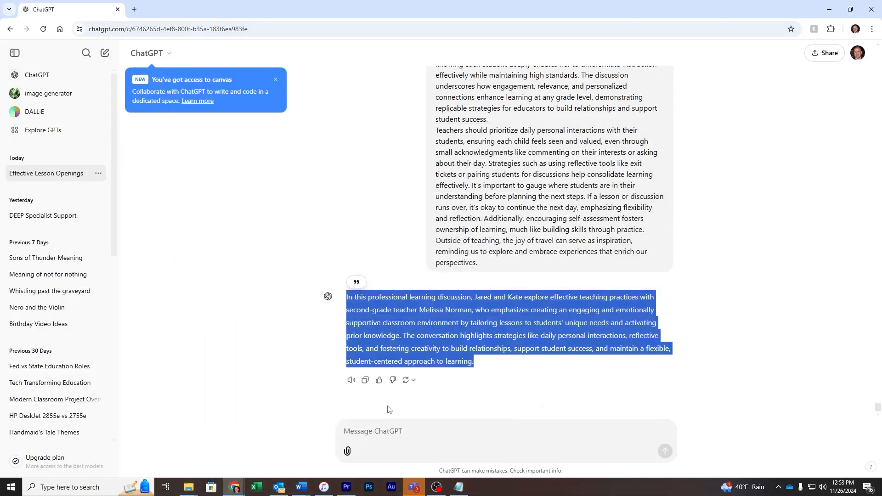
pyautogui.click(399, 440)
pyautogui.write('Now suggest ten possib le titles')
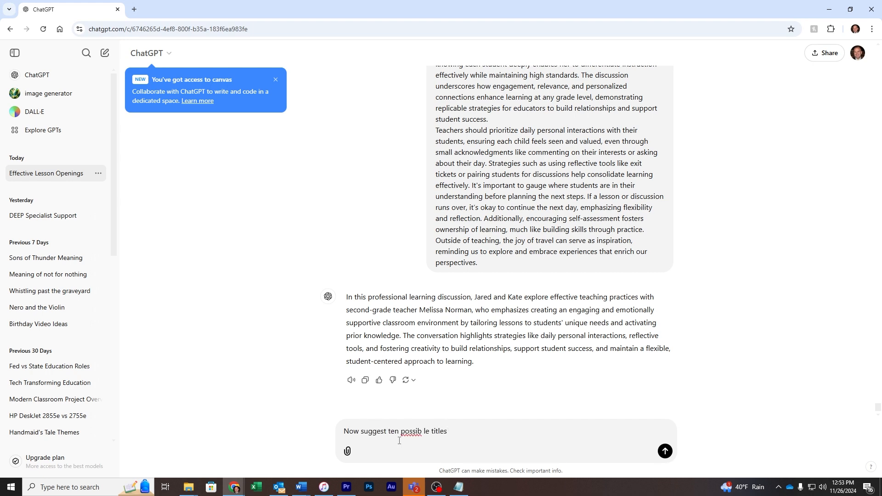
pyautogui.press('Return')
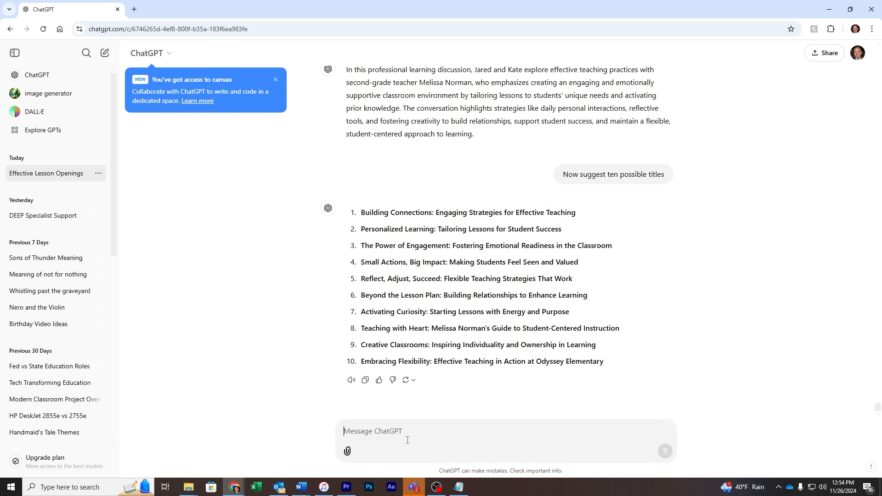
pyautogui.write('Give me ten more ideas emphasizing the word cretivity')
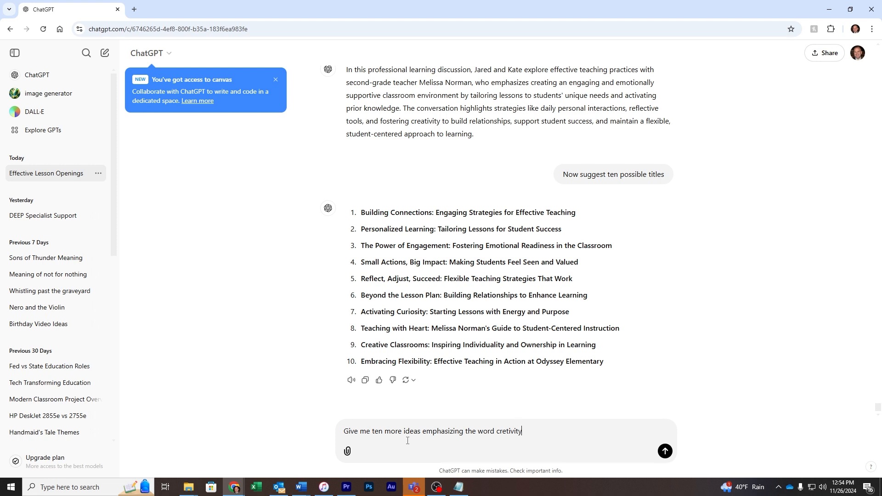
pyautogui.press('Return')
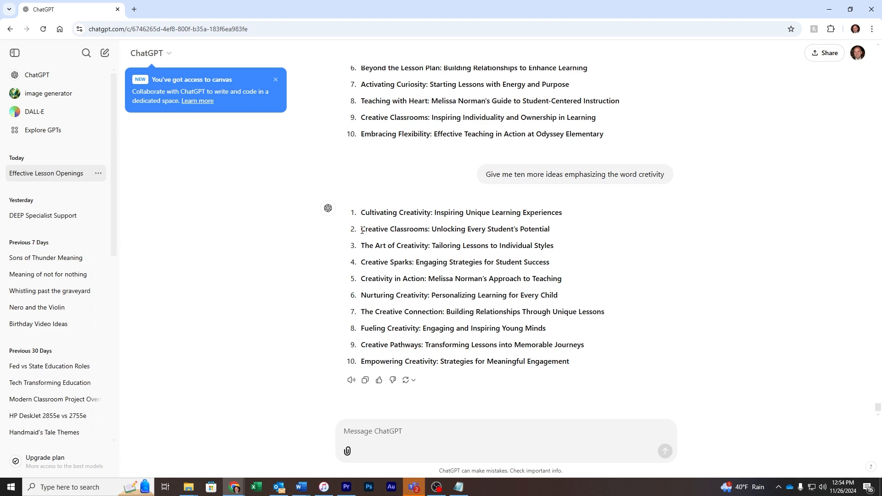
# - Copy the title 'Creative Classrooms: Unlocking Every Student's Potential' and minimize the browser
pyautogui.moveTo(362, 230); pyautogui.dragTo(557, 228)
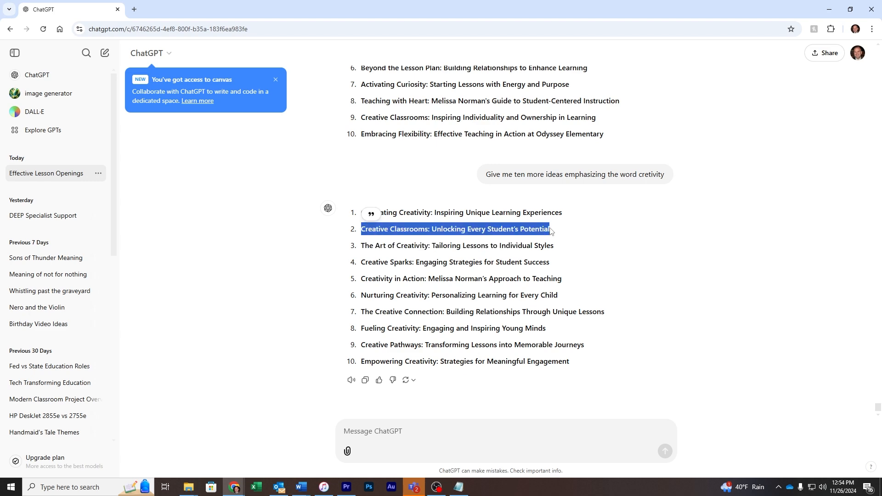
pyautogui.hotkey('alt', 'Tab')
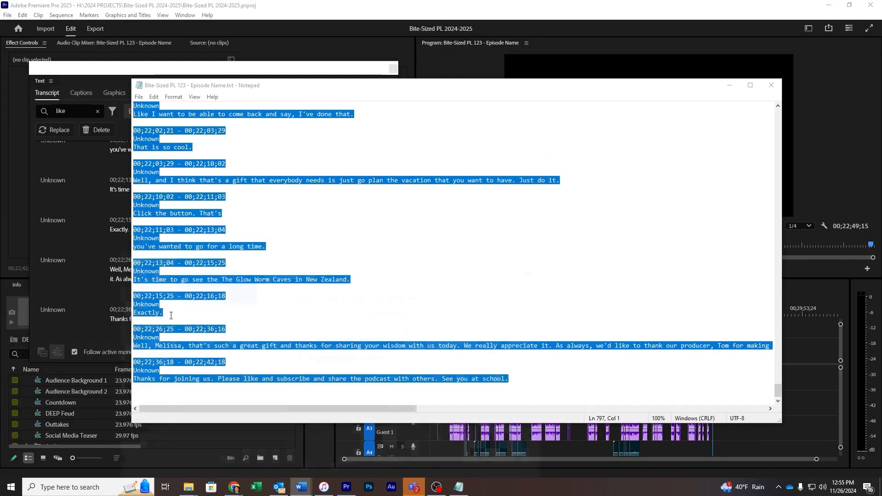
pyautogui.click(829, 10)
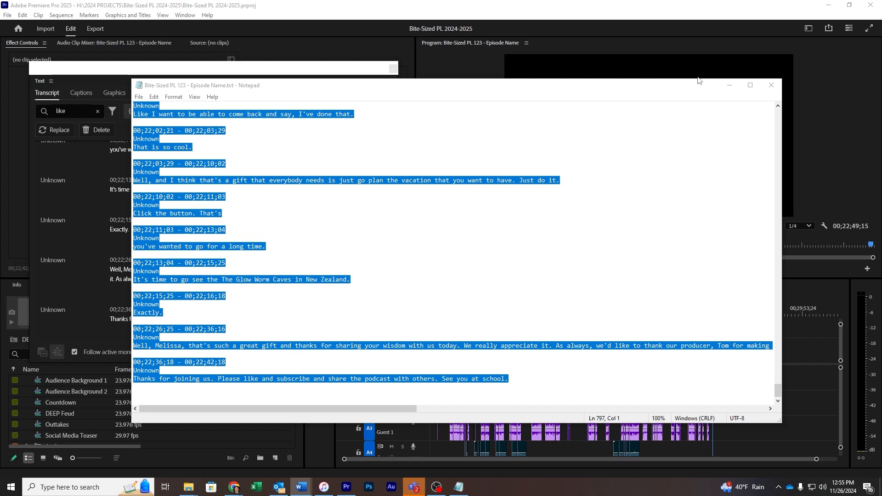
# - Close the transcript file and Text panel and return to the Bite-Sized PL 2024-2025 project
pyautogui.click(771, 85)
pyautogui.click(393, 68)
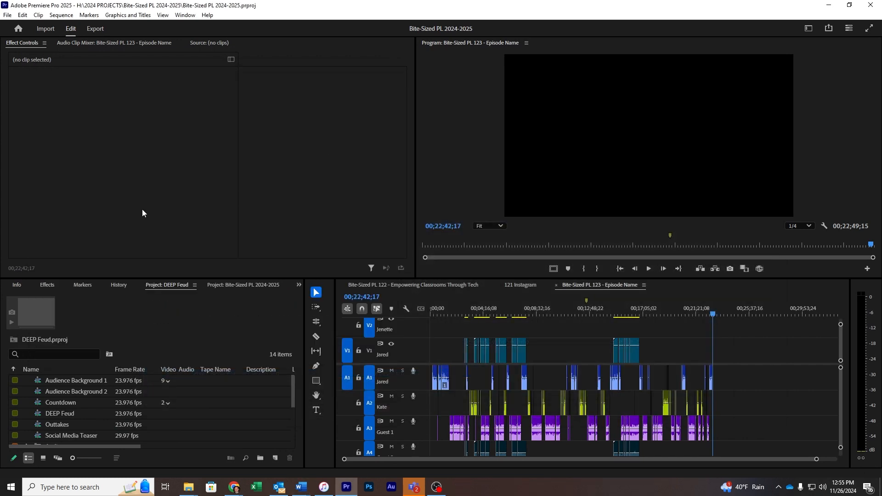
pyautogui.click(156, 203)
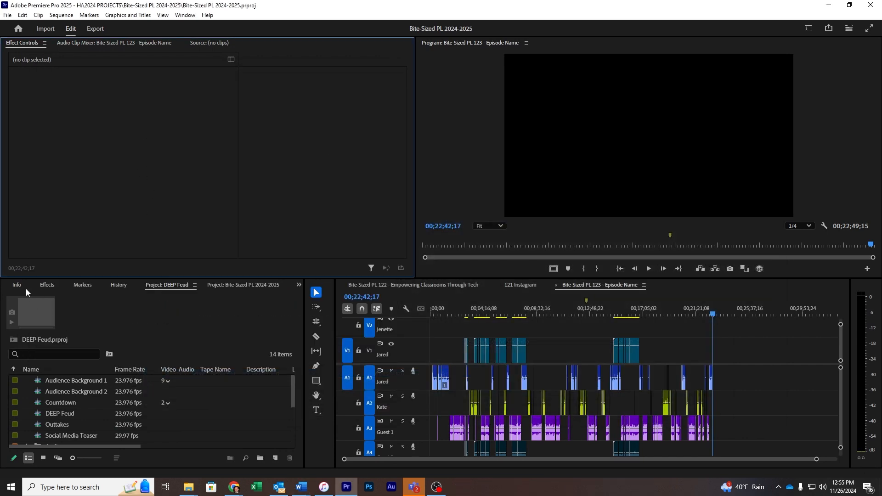
pyautogui.click(214, 285)
pyautogui.scroll(-2, 109, 392)
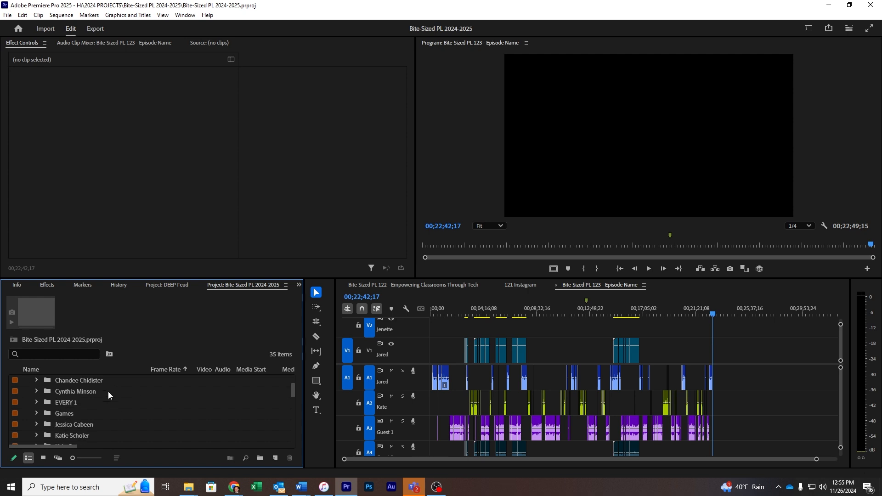
pyautogui.scroll(-6, 108, 391)
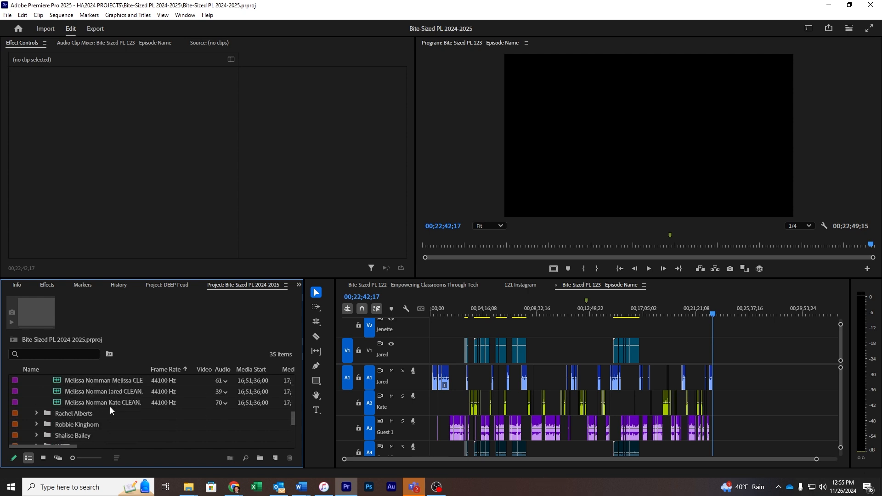
pyautogui.scroll(-4, 109, 407)
# - Rename the sequence to 'Bite-Sized PL 123 - Creative Classrooms' using the pasted title
pyautogui.click(106, 404)
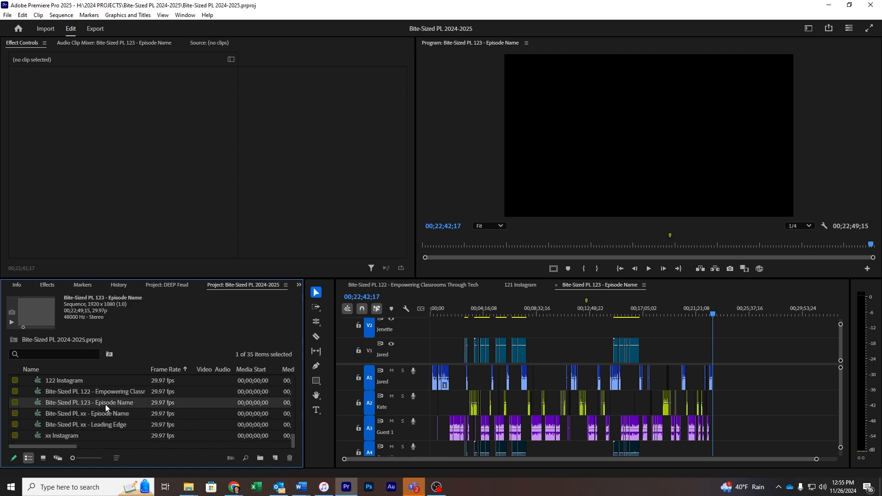
pyautogui.click(105, 404)
pyautogui.moveTo(93, 403); pyautogui.dragTo(143, 407)
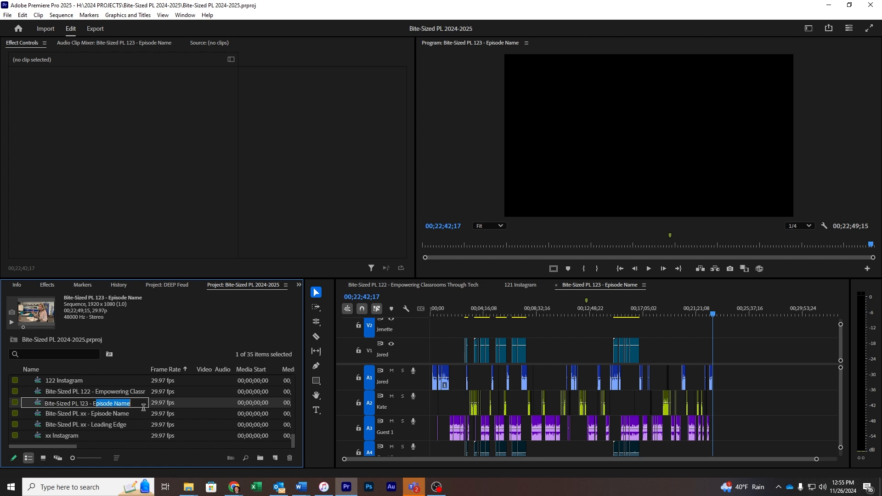
pyautogui.press('BackSpace')
pyautogui.press('BackSpace')
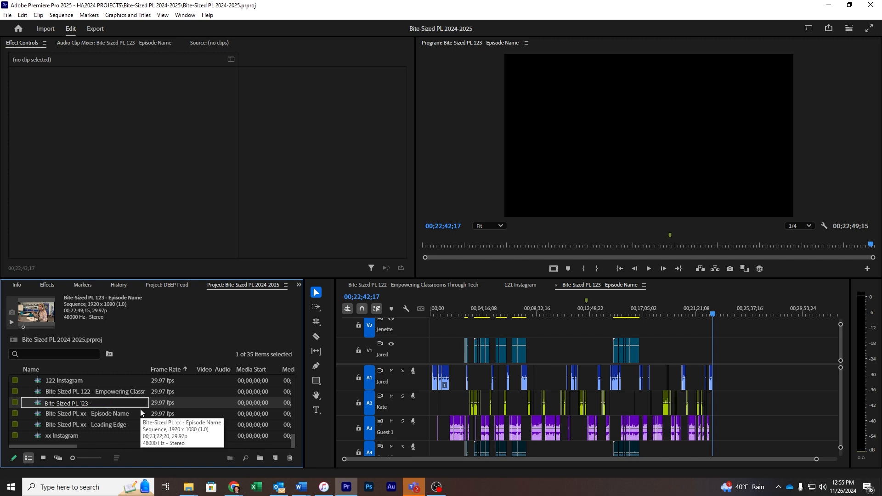
pyautogui.write("Empowering Classrooms: Unlocking Every Student's Potential")
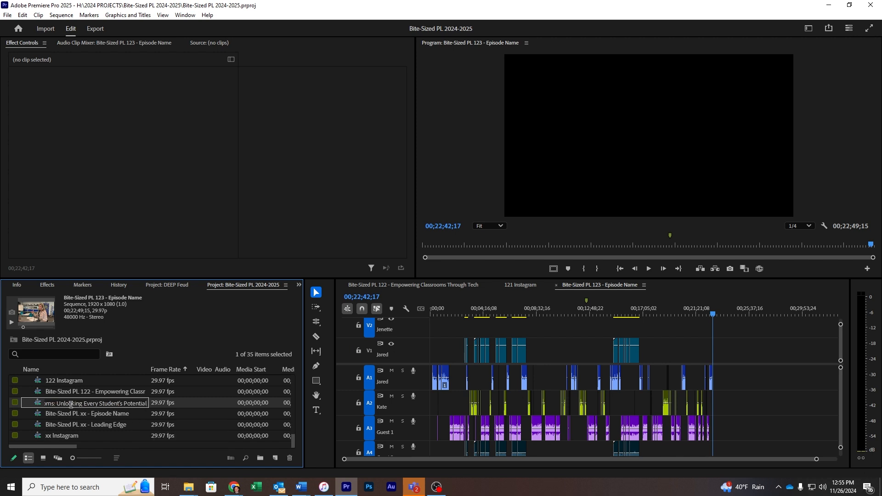
pyautogui.press('Left')
pyautogui.press('Left')
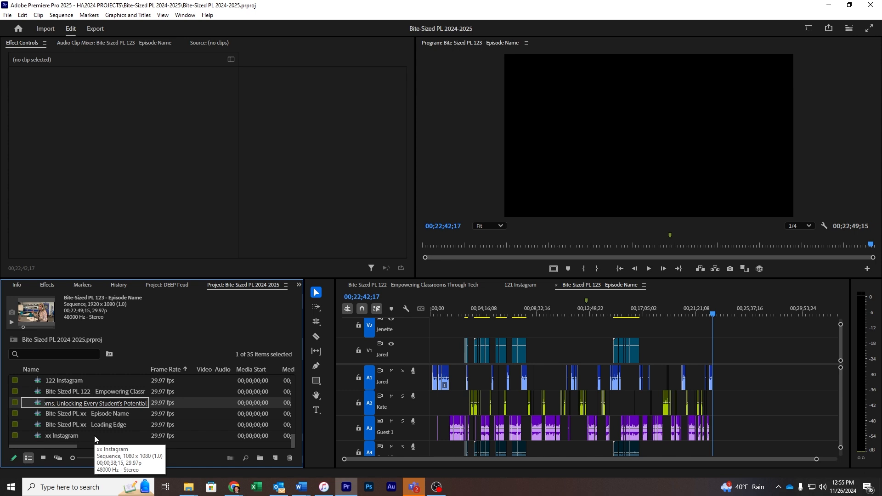
pyautogui.press('Delete')
pyautogui.press('Delete')
pyautogui.press('Delete')
pyautogui.press('Delete')
pyautogui.press('Delete')
pyautogui.press('Delete')
pyautogui.press('Delete')
pyautogui.press('Delete')
pyautogui.press('Delete')
pyautogui.press('Delete')
pyautogui.press('Delete')
pyautogui.press('Delete')
pyautogui.press('Delete')
pyautogui.press('Delete')
pyautogui.press('Delete')
pyautogui.press('Delete')
pyautogui.press('Delete')
pyautogui.press('Delete')
pyautogui.press('Delete')
pyautogui.press('Delete')
pyautogui.press('Delete')
pyautogui.press('Delete')
pyautogui.press('Delete')
pyautogui.press('Delete')
pyautogui.press('Delete')
pyautogui.press('Delete')
pyautogui.press('Delete')
pyautogui.press('Delete')
pyautogui.press('Delete')
pyautogui.press('Delete')
pyautogui.press('Delete')
pyautogui.press('Delete')
pyautogui.press('Delete')
pyautogui.click(95, 435)
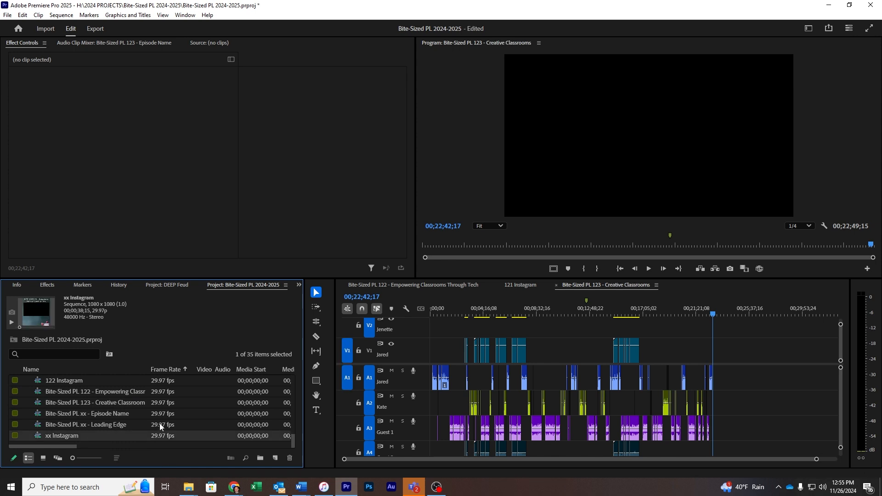
# - Mark the whole sequence and queue a 192 kbps stereo MP3 export in Media Encoder
pyautogui.click(729, 378)
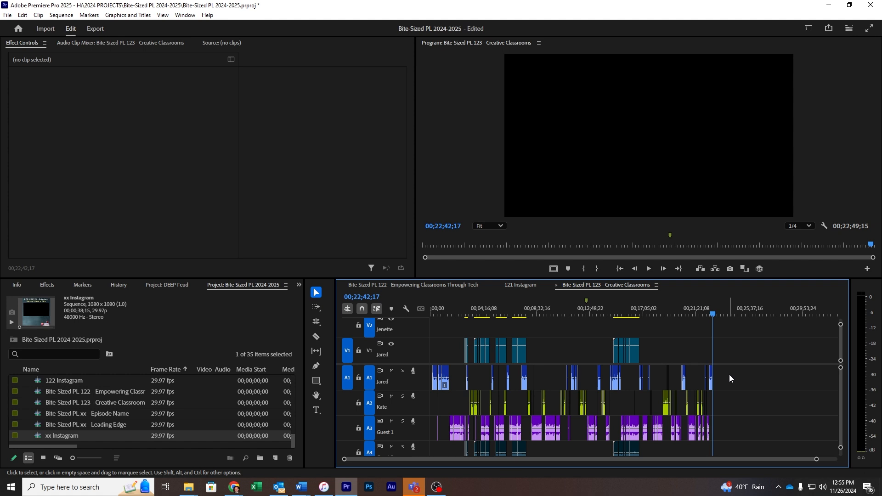
pyautogui.press('x')
pyautogui.hotkey('ctrl', 'm')
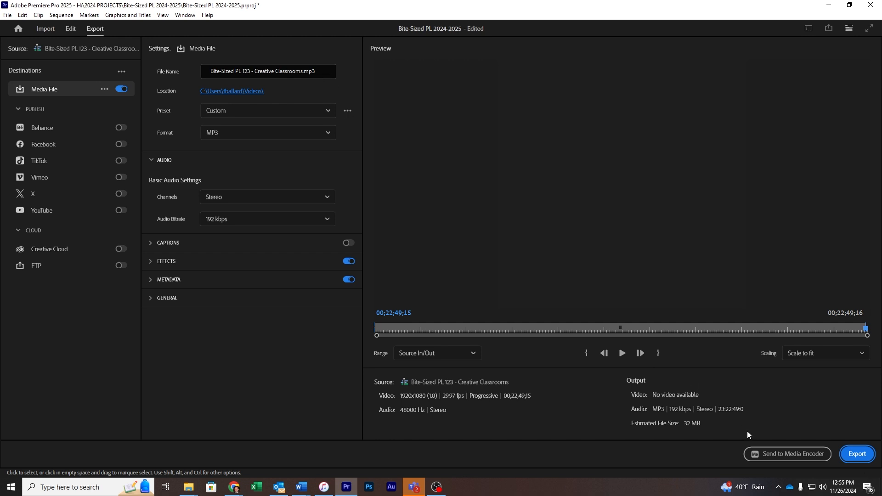
pyautogui.click(786, 454)
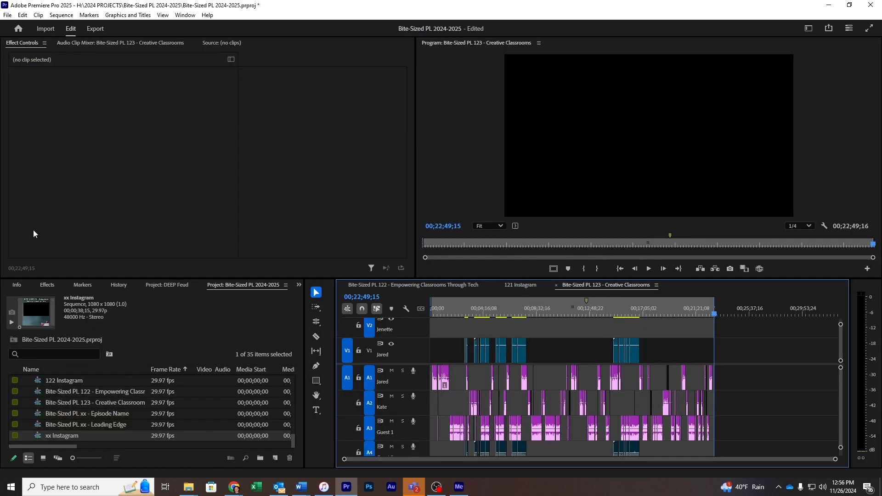
# - Select the xx Instagram sequence in the Project panel, leaving its name unchanged
pyautogui.moveTo(53, 445); pyautogui.dragTo(66, 444)
pyautogui.click(61, 434)
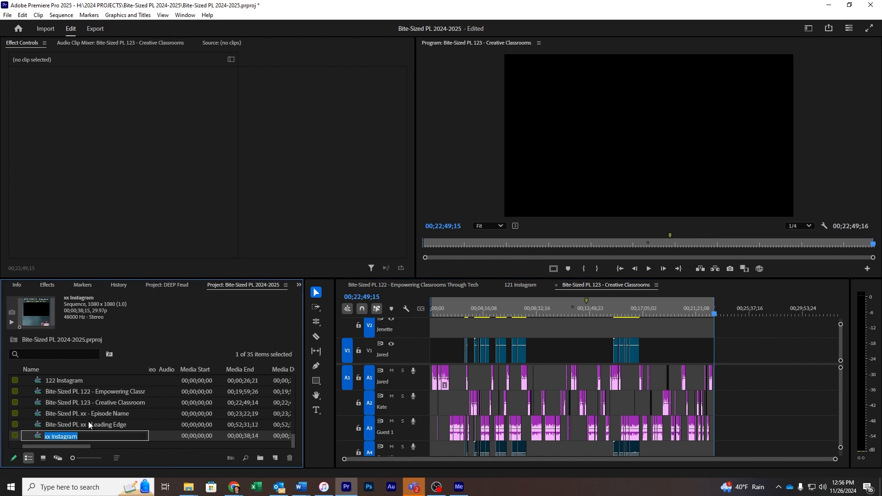
pyautogui.click(88, 423)
pyautogui.click(53, 434)
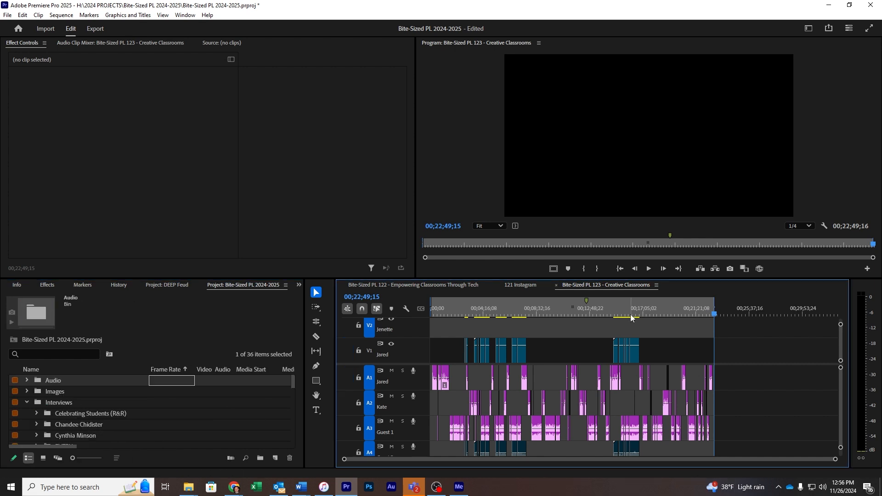
# - Select the V1 video clips and play the sequence from 00;02;44;13
pyautogui.moveTo(628, 314); pyautogui.dragTo(518, 330)
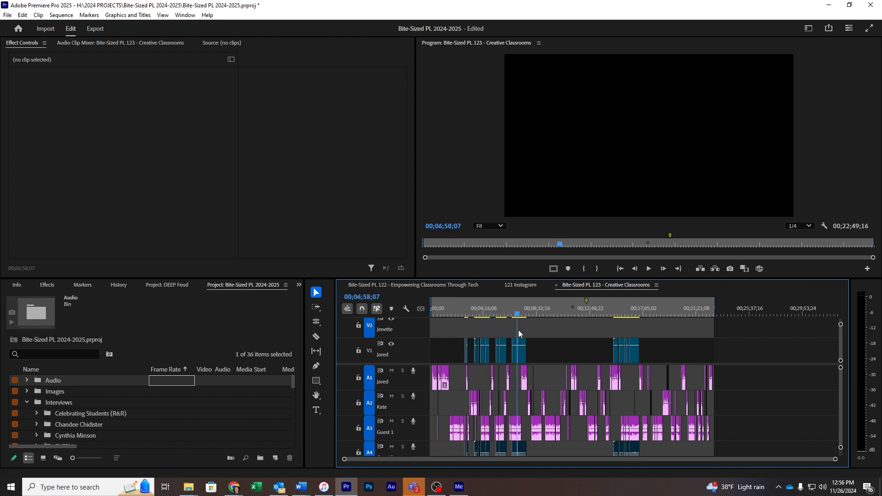
pyautogui.moveTo(446, 340); pyautogui.dragTo(648, 355)
pyautogui.moveTo(480, 315); pyautogui.dragTo(464, 317)
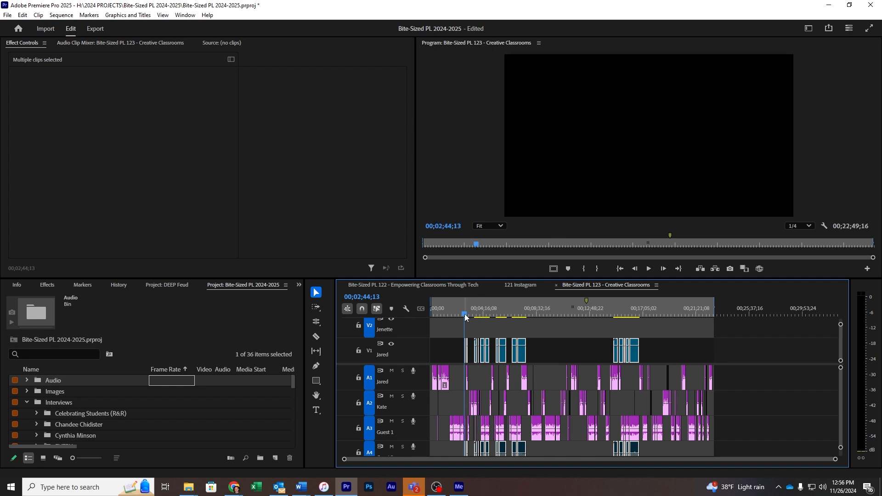
pyautogui.press('=')
pyautogui.press('=')
pyautogui.press('=')
pyautogui.press('=')
pyautogui.press('space')
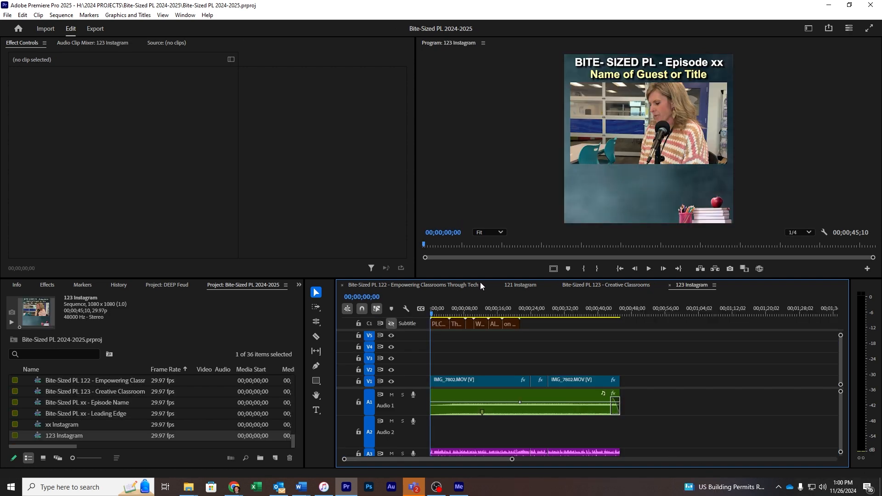
# - Change the title's 'Episode xx' to 'Episode 123' and its guest line to 'Creative Classrooms'
pyautogui.doubleClick(704, 63)
pyautogui.write('t')
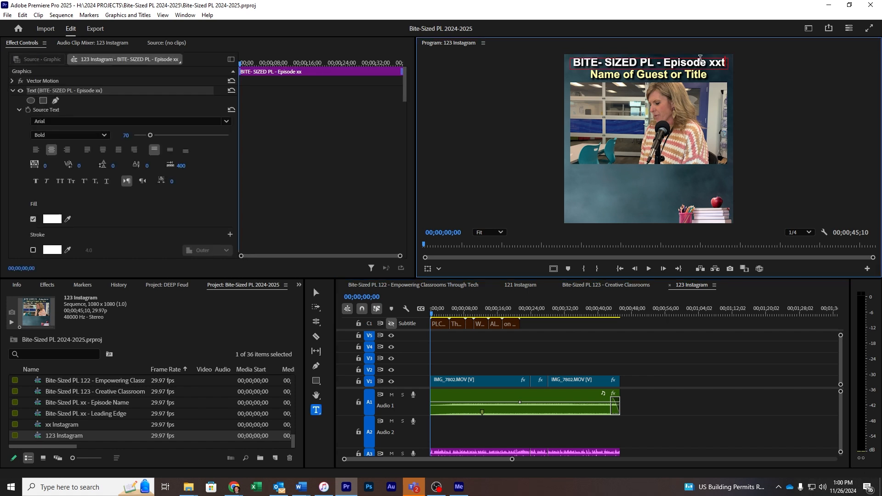
pyautogui.press('BackSpace')
pyautogui.press('BackSpace')
pyautogui.press('BackSpace')
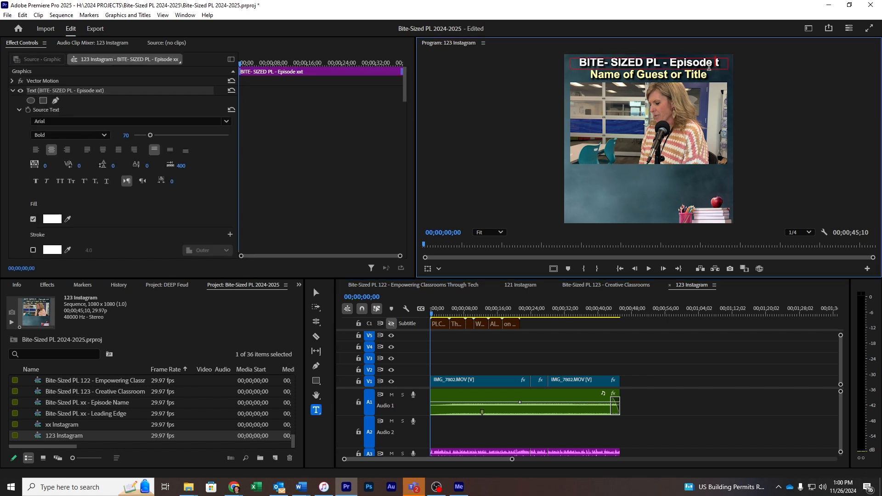
pyautogui.write('123')
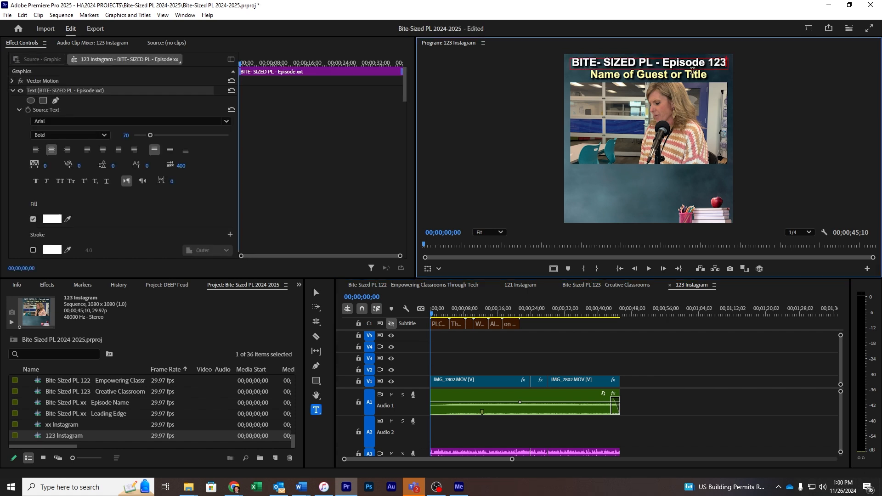
pyautogui.click(583, 79)
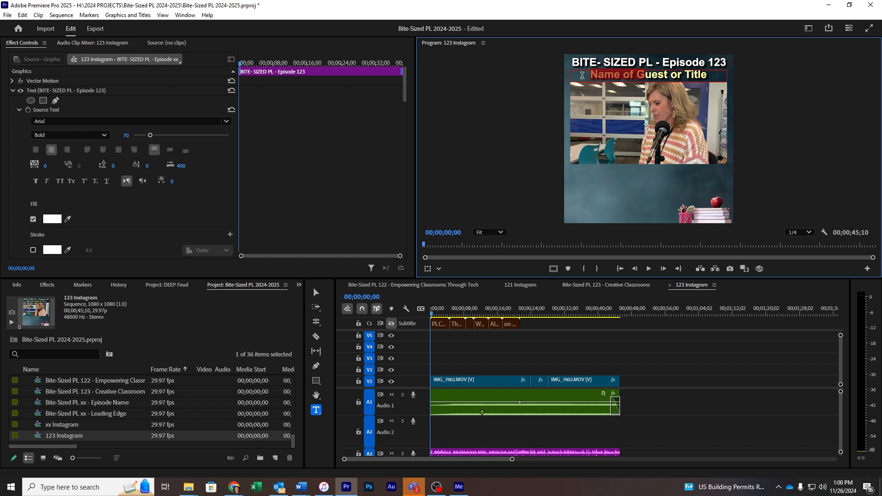
pyautogui.write('Creating Cl')
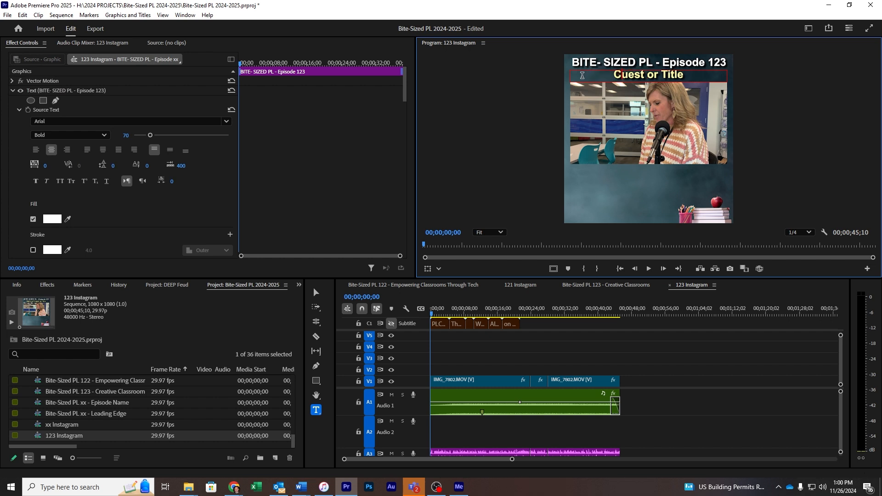
pyautogui.write('assroom')
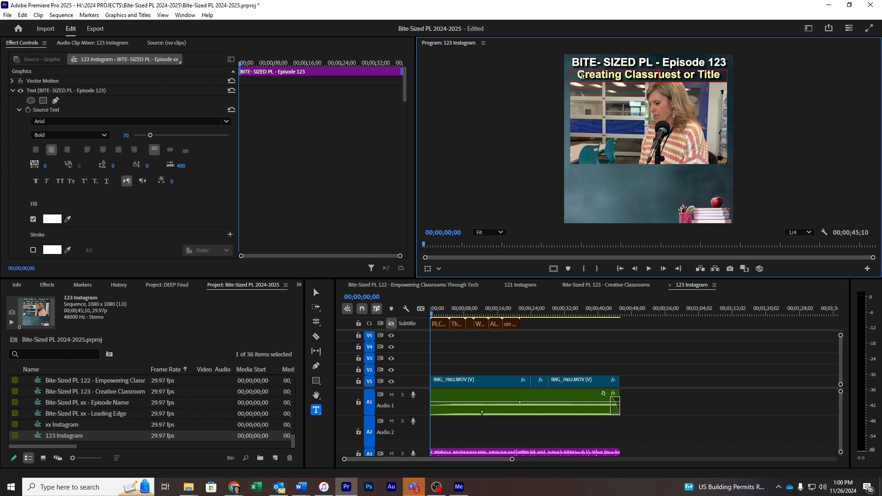
pyautogui.press('Delete')
pyautogui.press('Delete')
pyautogui.press('Delete')
pyautogui.press('Delete')
pyautogui.press('Delete')
pyautogui.press('Delete')
pyautogui.press('Delete')
pyautogui.press('Delete')
pyautogui.press('Delete')
pyautogui.press('Delete')
pyautogui.press('Delete')
pyautogui.press('Delete')
pyautogui.press('Delete')
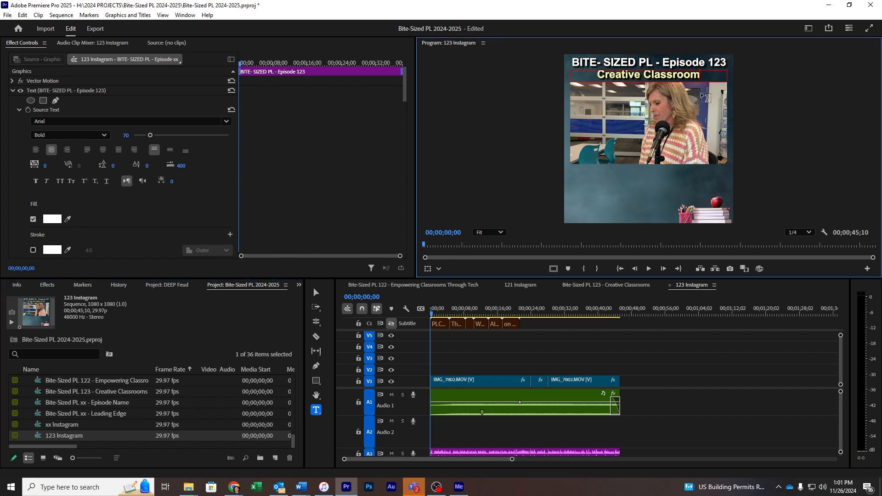
pyautogui.write('s')
pyautogui.click(674, 413)
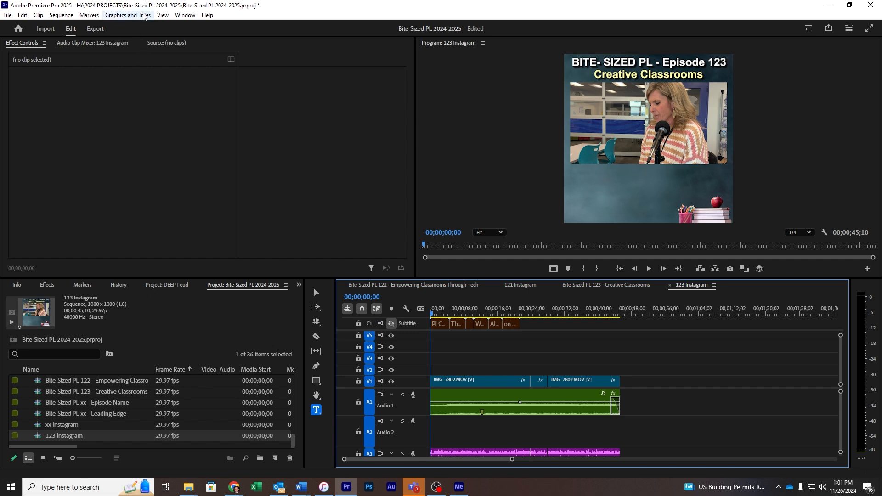
# - Create captions from the transcript and delete the extra mismatched caption clips
pyautogui.click(127, 15)
pyautogui.moveTo(185, 15)
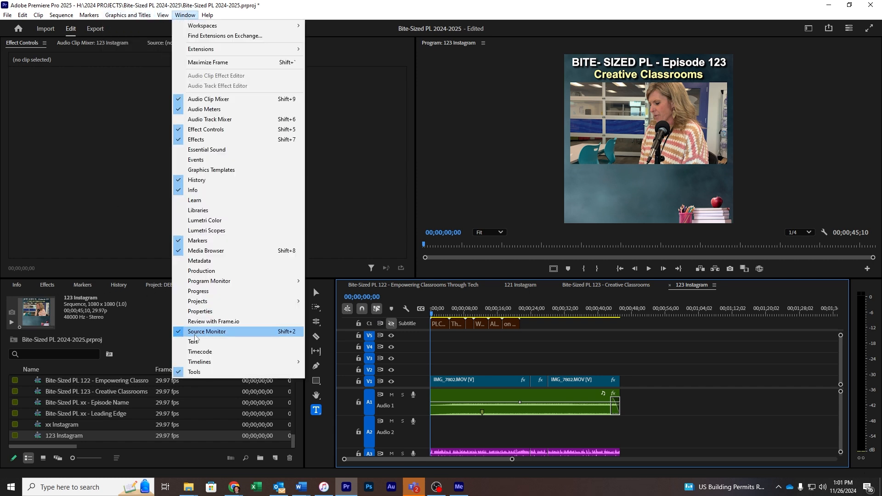
pyautogui.click(193, 341)
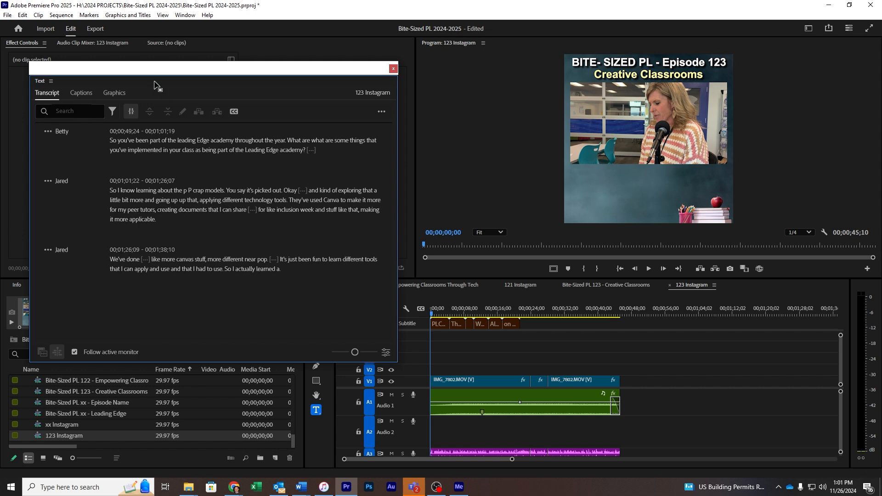
pyautogui.click(86, 93)
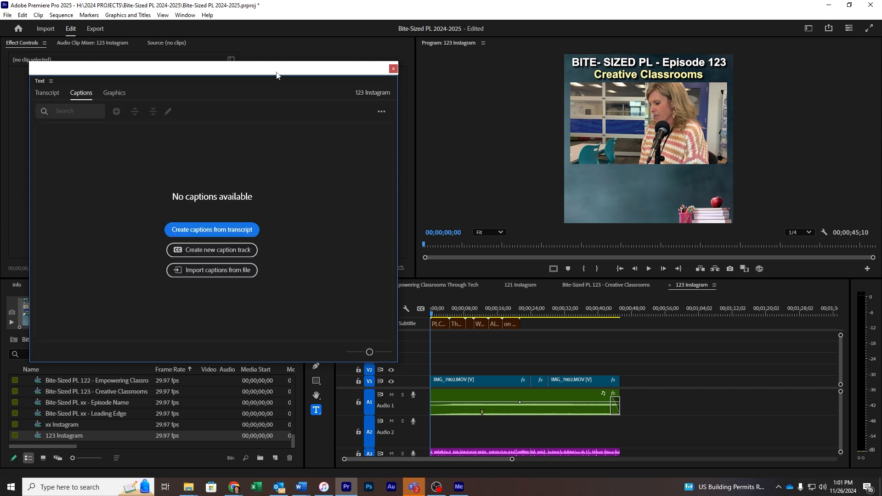
pyautogui.moveTo(276, 74); pyautogui.dragTo(264, 76)
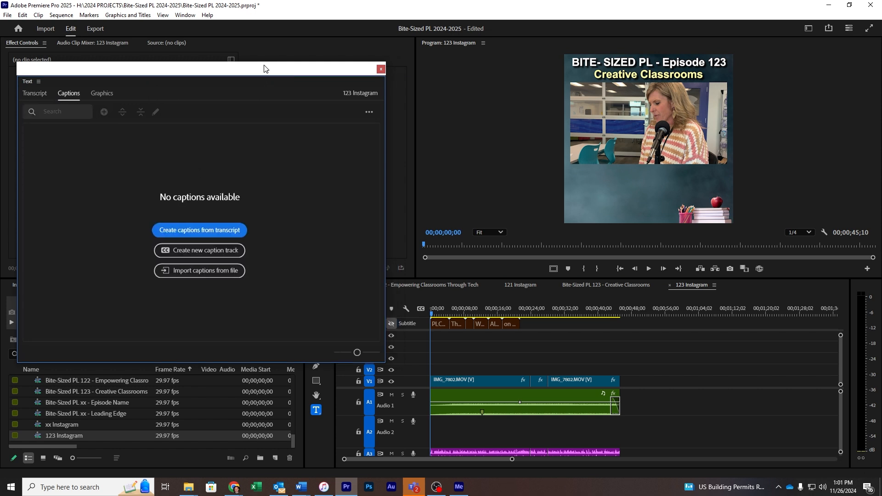
pyautogui.click(211, 235)
pyautogui.click(514, 274)
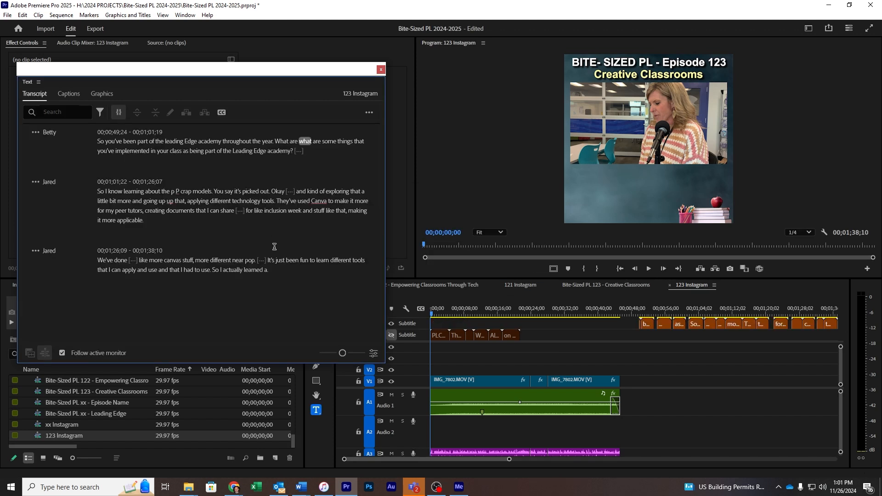
pyautogui.moveTo(634, 339); pyautogui.dragTo(836, 322)
pyautogui.press('Delete')
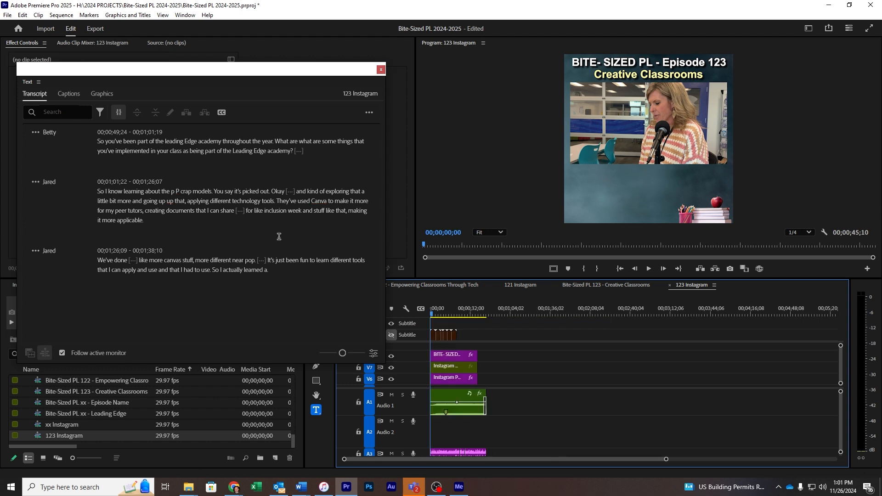
# - Re-transcribe the 123 Instagram sequence so the transcript matches its audio
pyautogui.click(368, 113)
pyautogui.click(318, 159)
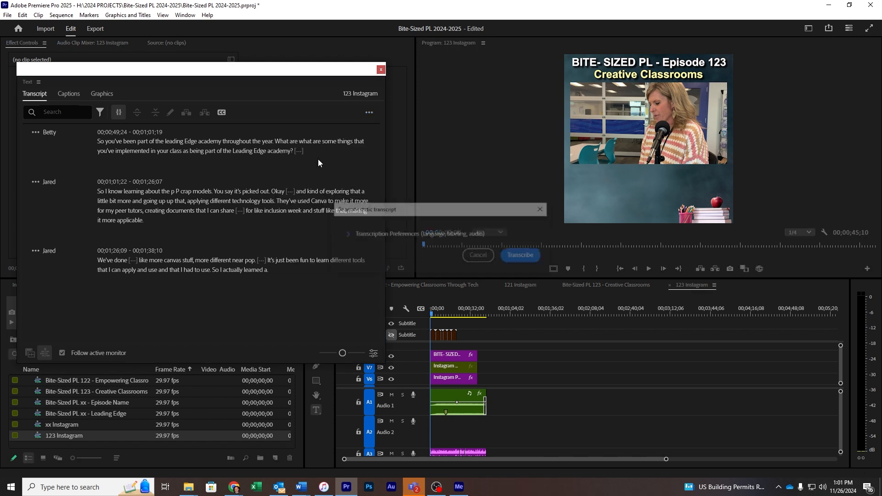
pyautogui.click(523, 256)
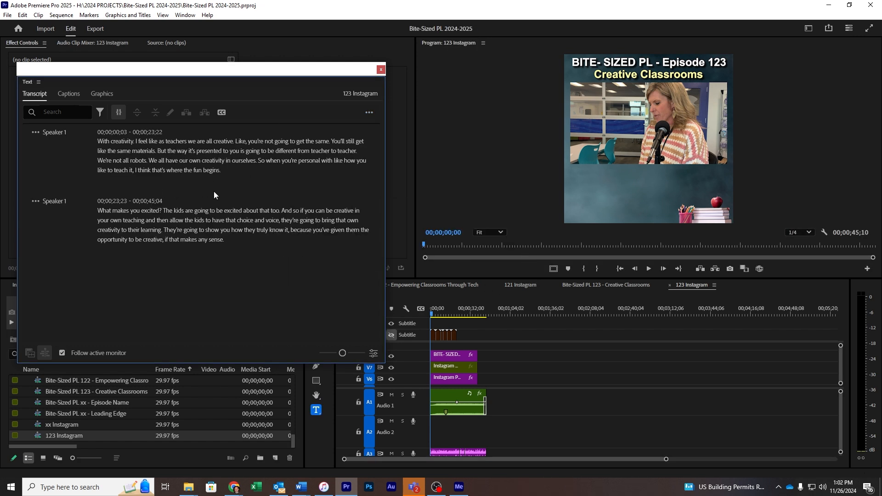
pyautogui.click(369, 112)
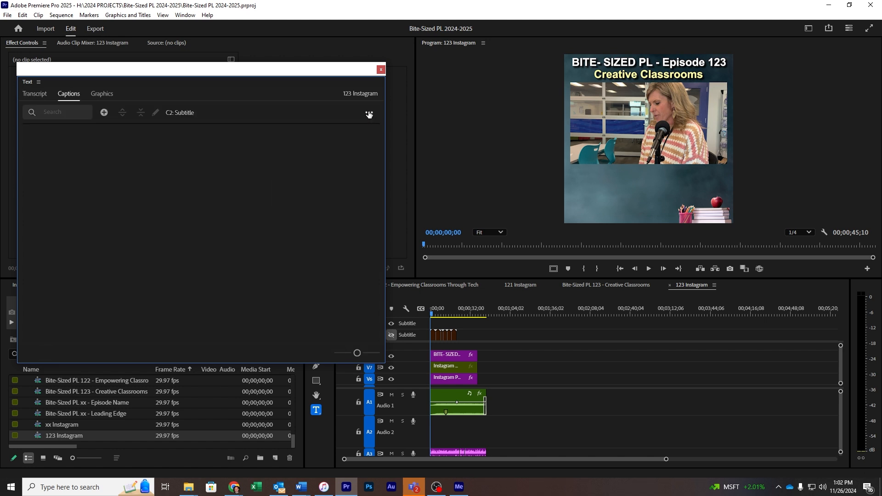
# - Apply the BSPL 60 track style to the captions
pyautogui.click(369, 114)
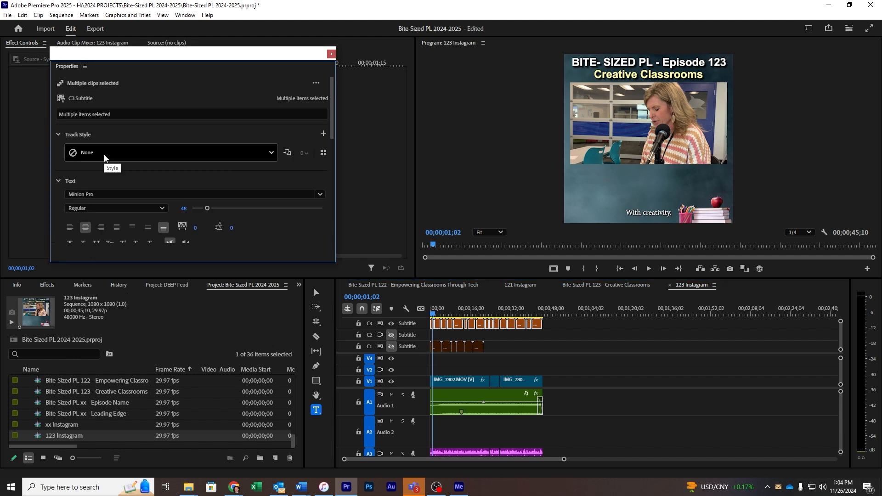
pyautogui.click(106, 154)
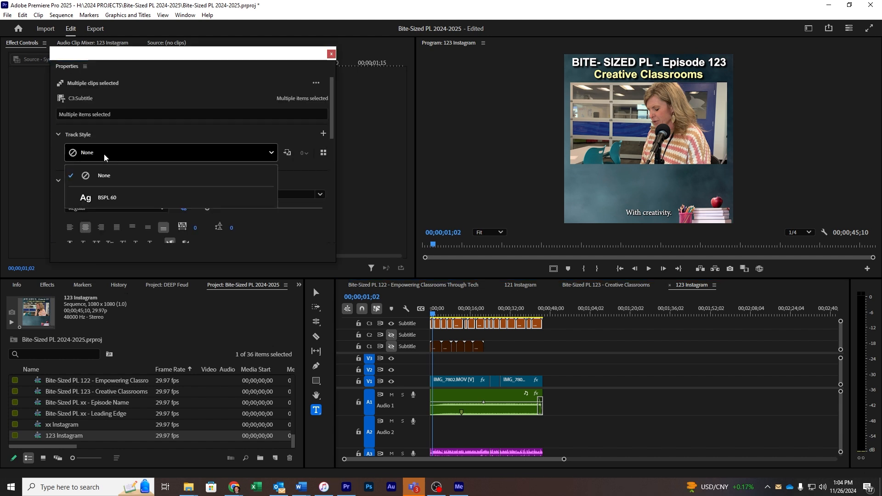
pyautogui.click(107, 197)
# - Set the captions' Position Y to 300, then deselect and close Properties
pyautogui.scroll(-3, 110, 202)
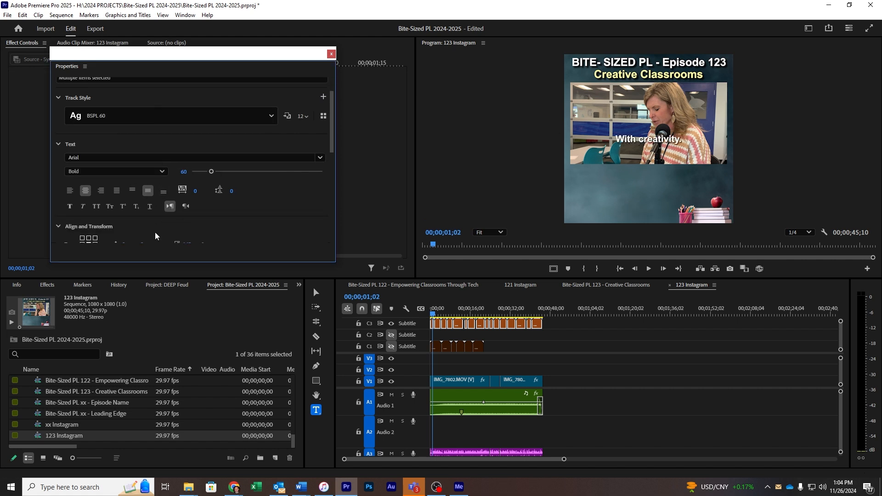
pyautogui.click(141, 208)
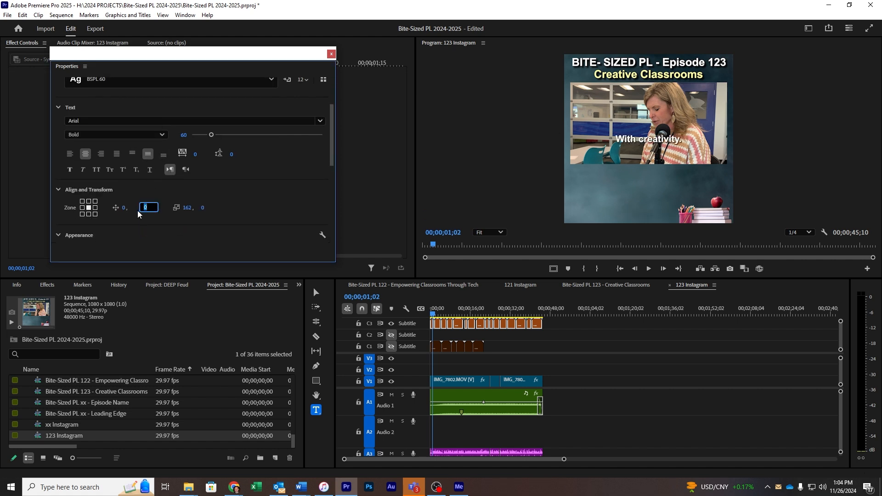
pyautogui.write('300')
pyautogui.press('Return')
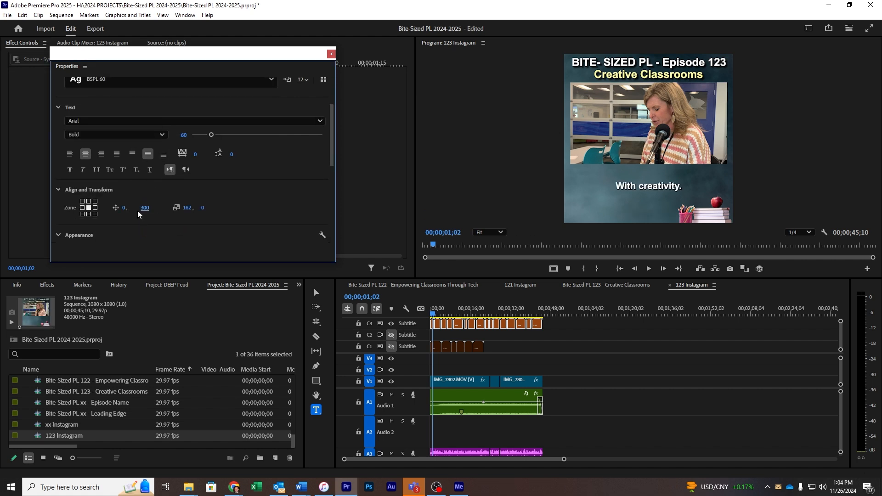
pyautogui.click(546, 371)
pyautogui.press('Home')
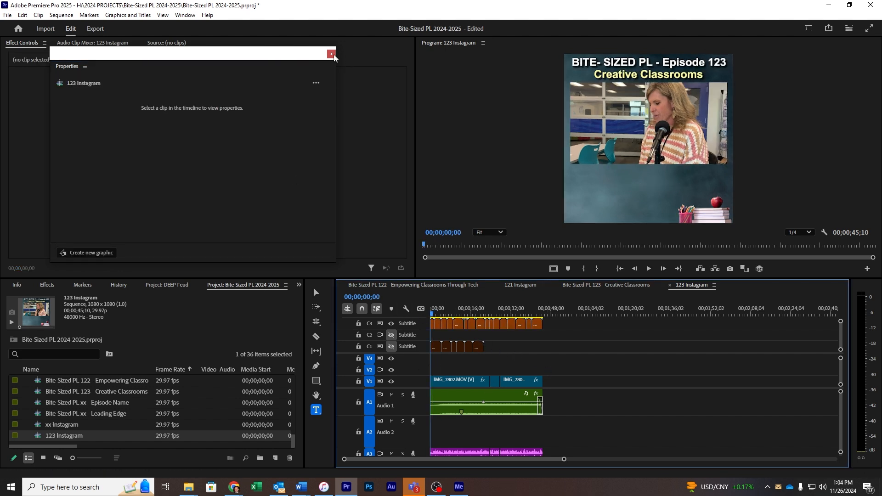
pyautogui.click(331, 55)
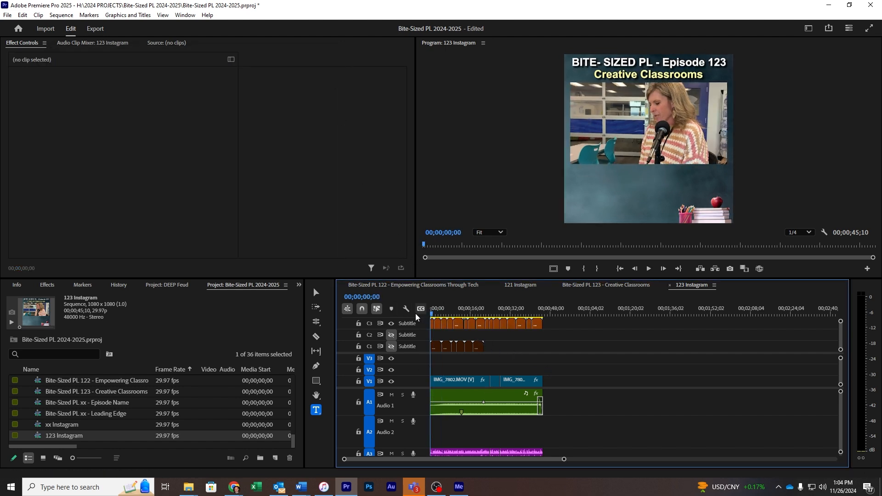
# - Extend the first caption back to the sequence start and preview the opening
pyautogui.press('=')
pyautogui.press('=')
pyautogui.press('=')
pyautogui.moveTo(433, 324); pyautogui.dragTo(424, 326)
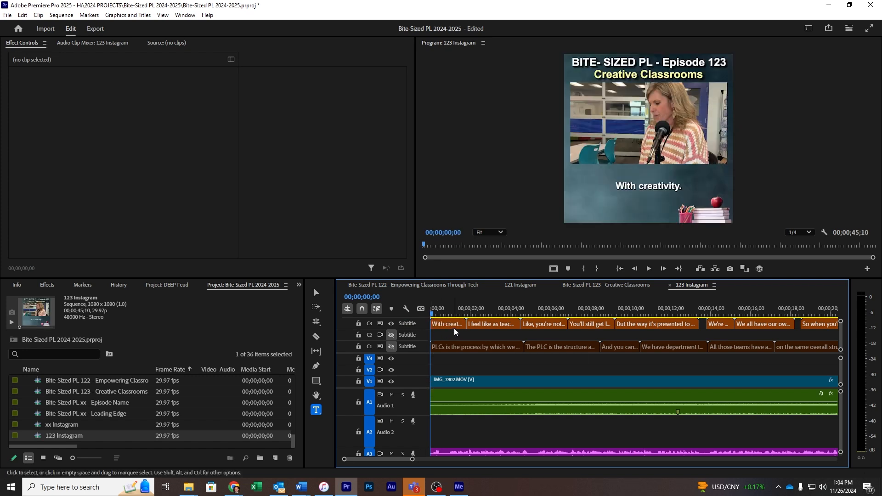
pyautogui.moveTo(449, 313)
pyautogui.mouseDown()
pyautogui.moveTo(490, 314)
pyautogui.moveTo(453, 319)
pyautogui.mouseUp()
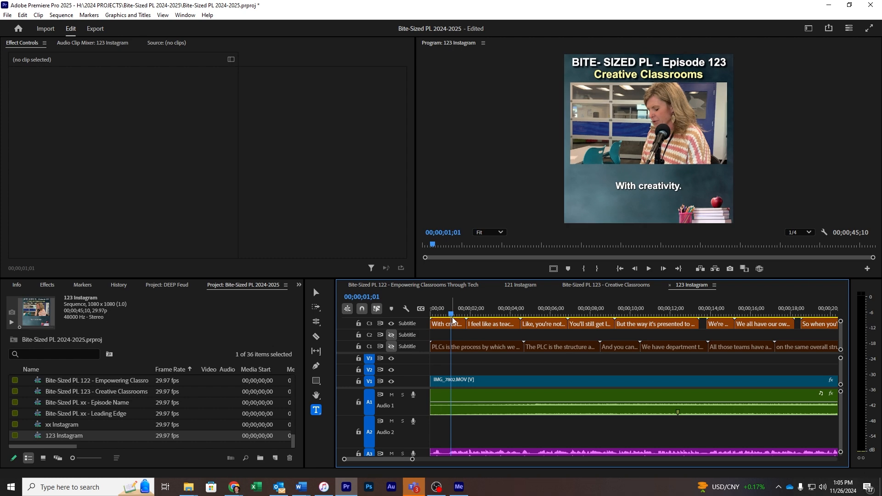
pyautogui.press('space')
# - Lock the main audio track and ripple-delete the unwanted section
pyautogui.click(545, 322)
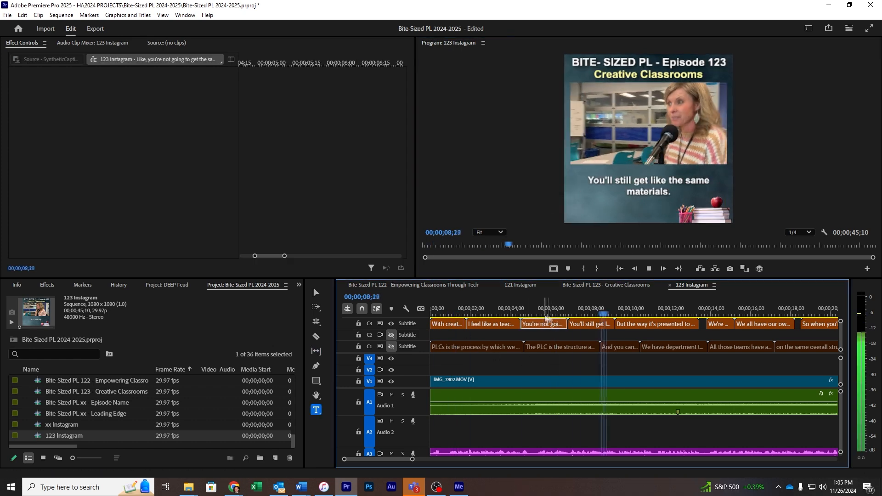
pyautogui.click(486, 315)
pyautogui.click(359, 401)
pyautogui.click(316, 293)
pyautogui.press('space')
pyautogui.hotkey('shift', 'Delete')
pyautogui.press('space')
pyautogui.press('space')
# - Correct the caption wording, removing the word 'like'
pyautogui.click(642, 326)
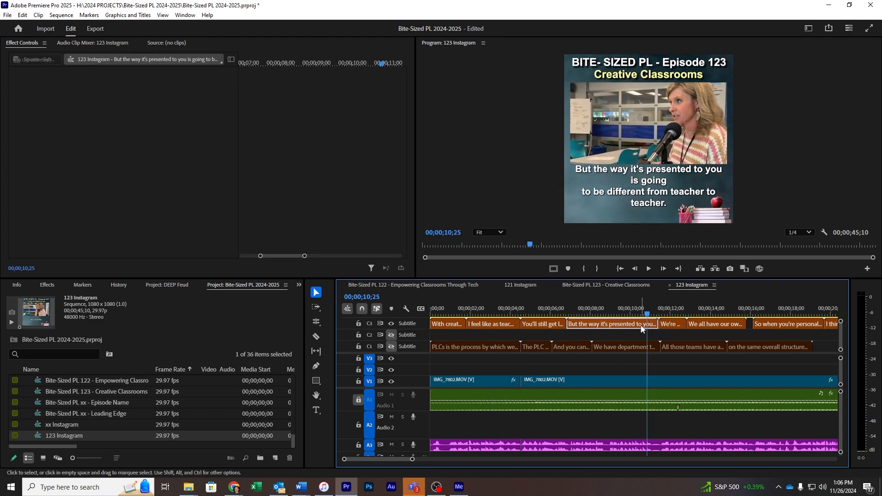
pyautogui.press('space')
pyautogui.press('space')
pyautogui.click(748, 326)
pyautogui.doubleClick(605, 192)
pyautogui.press('BackSpace')
pyautogui.click(316, 292)
pyautogui.click(689, 361)
pyautogui.press('space')
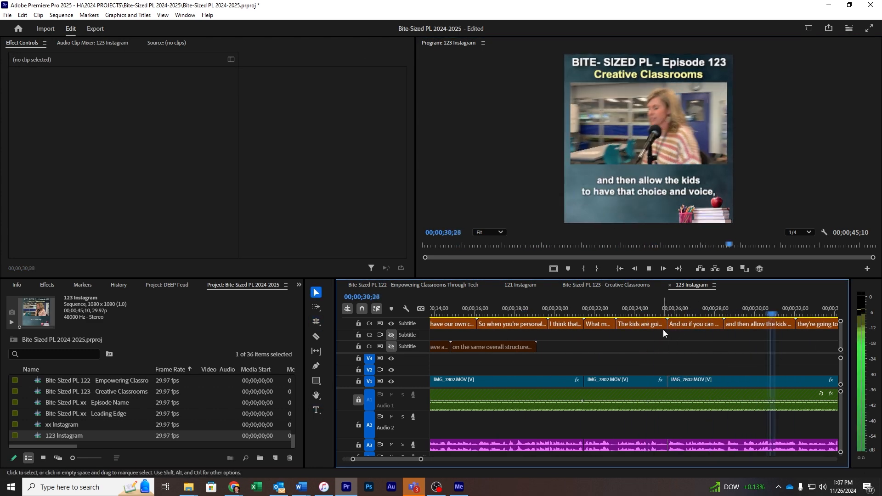
pyautogui.press('space')
pyautogui.click(473, 324)
pyautogui.click(597, 324)
pyautogui.doubleClick(667, 204)
pyautogui.click(316, 292)
# - Unlock the audio track and trim the video and audio to end at 41;17
pyautogui.moveTo(647, 381); pyautogui.dragTo(625, 381)
pyautogui.moveTo(645, 324); pyautogui.dragTo(625, 323)
pyautogui.scroll(4, 558, 356)
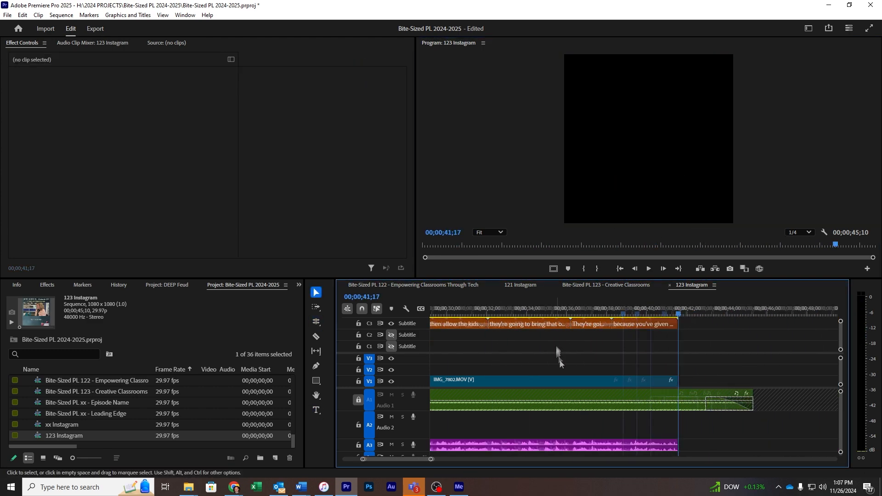
pyautogui.scroll(-3, 560, 362)
pyautogui.click(590, 315)
pyautogui.press('space')
pyautogui.click(358, 399)
pyautogui.moveTo(655, 374)
pyautogui.mouseDown()
pyautogui.moveTo(637, 374)
pyautogui.moveTo(655, 380)
pyautogui.mouseUp()
# - Extend the episode title and Instagram Border to 42;11 and save the project
pyautogui.click(610, 315)
pyautogui.press('space')
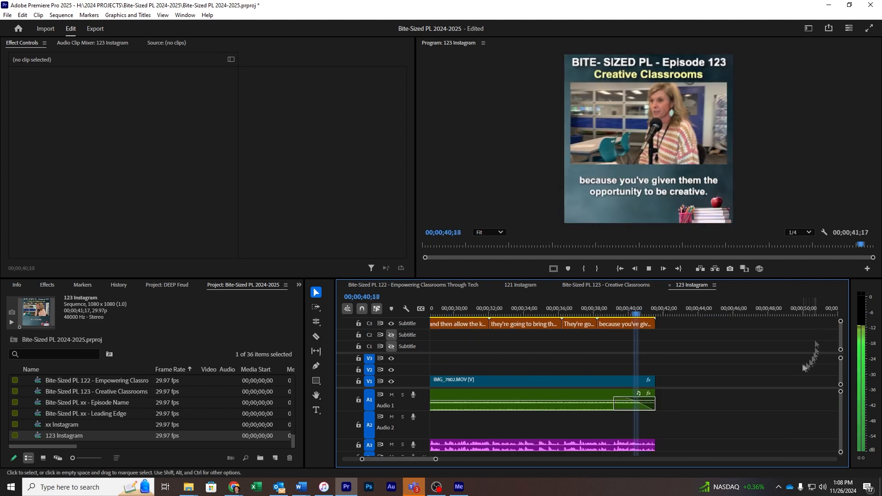
pyautogui.press('space')
pyautogui.click(633, 381)
pyautogui.moveTo(841, 371); pyautogui.dragTo(841, 368)
pyautogui.moveTo(655, 365); pyautogui.dragTo(668, 365)
pyautogui.moveTo(655, 324); pyautogui.dragTo(668, 324)
pyautogui.press('space')
pyautogui.hotkey('ctrl', 's')
pyautogui.press('Home')
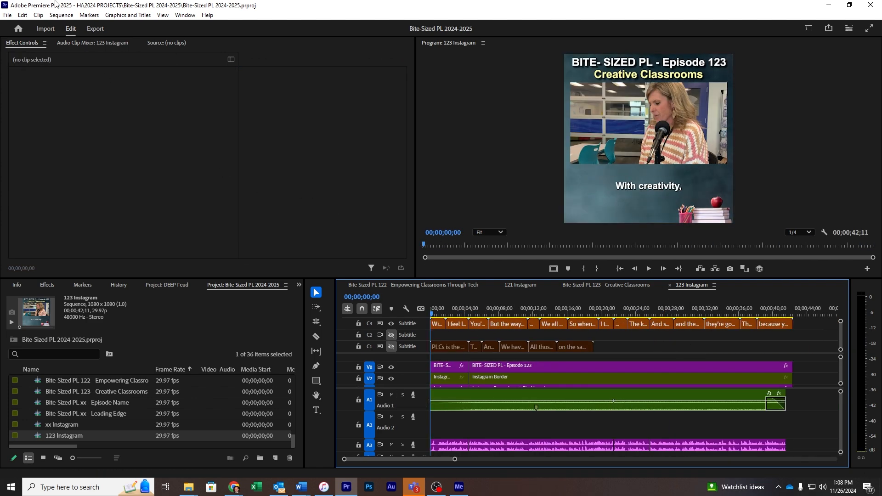
# - Mark an In point at the sequence start and an Out point at its end
pyautogui.click(7, 14)
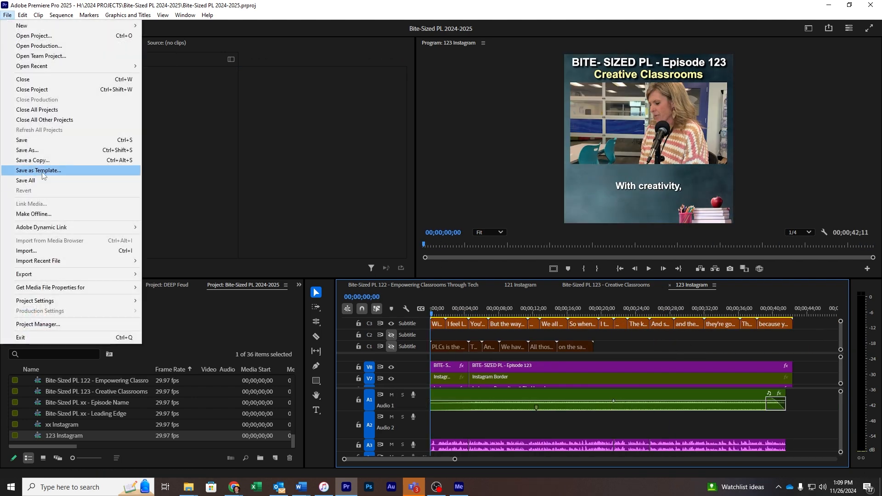
pyautogui.click(264, 186)
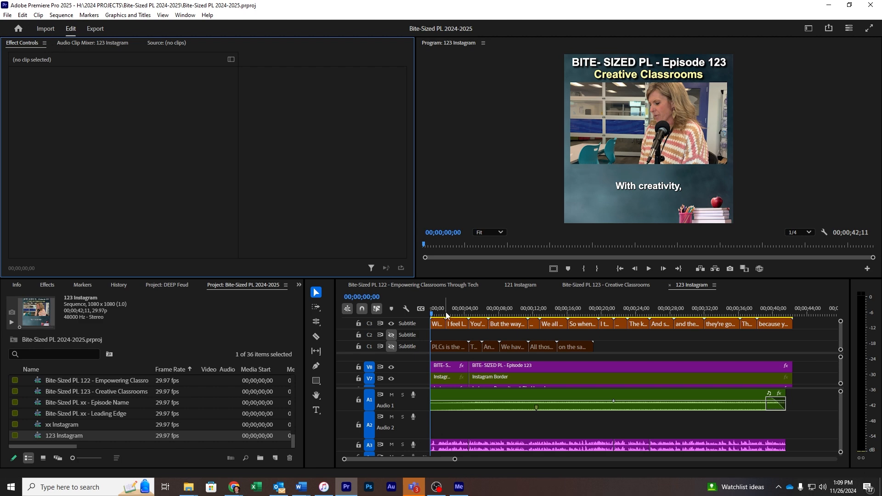
pyautogui.press('i')
pyautogui.press('End')
pyautogui.press('o')
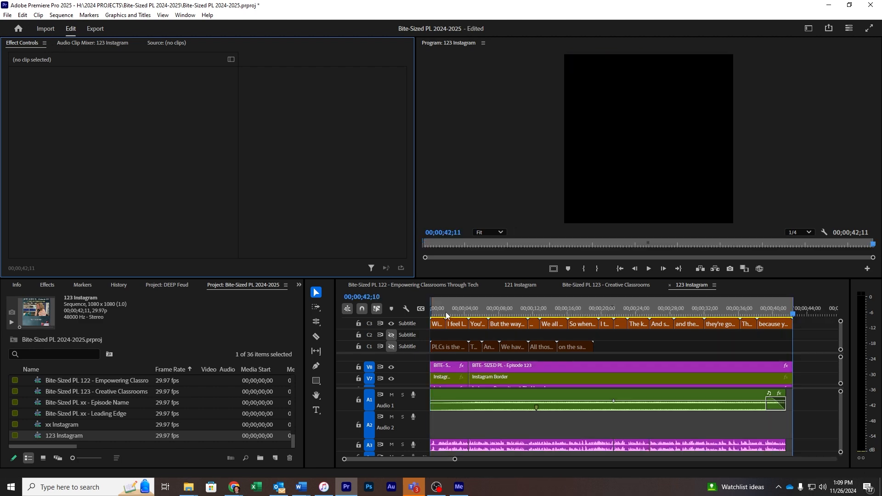